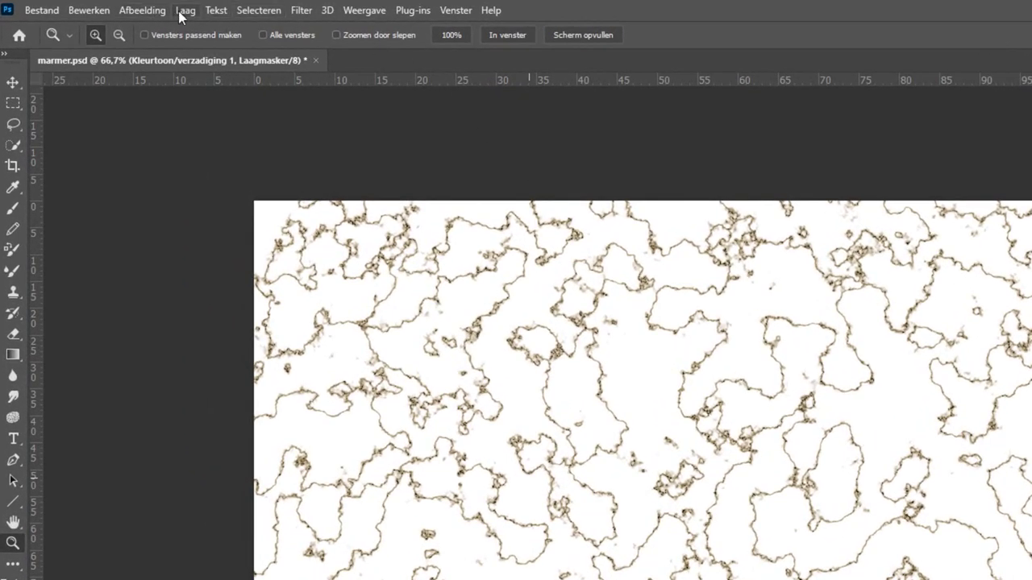
Flatten the marble image into a single background layer
{"action": "left_click", "coordinate": [184, 10]}
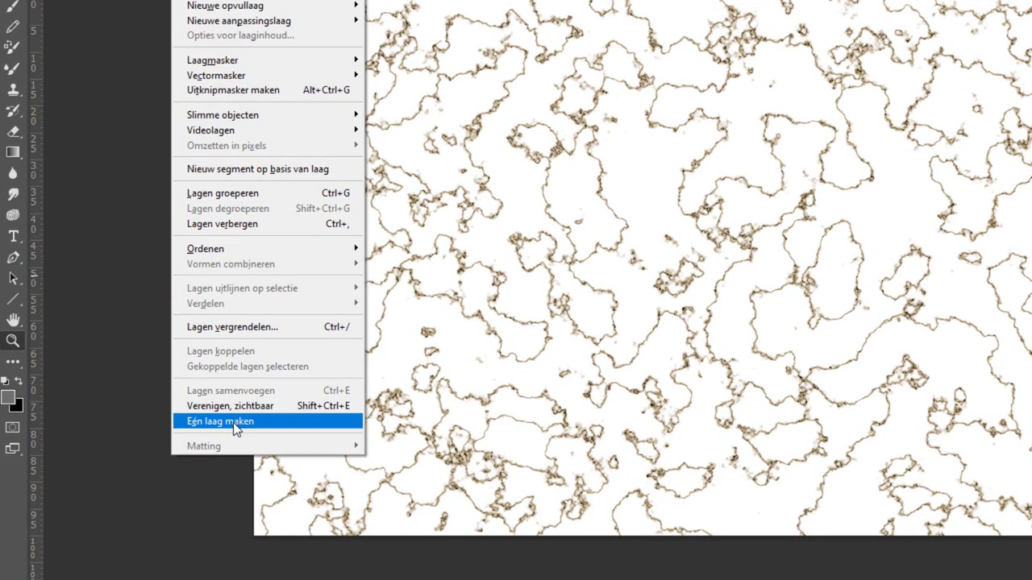
{"action": "left_click", "coordinate": [236, 420]}
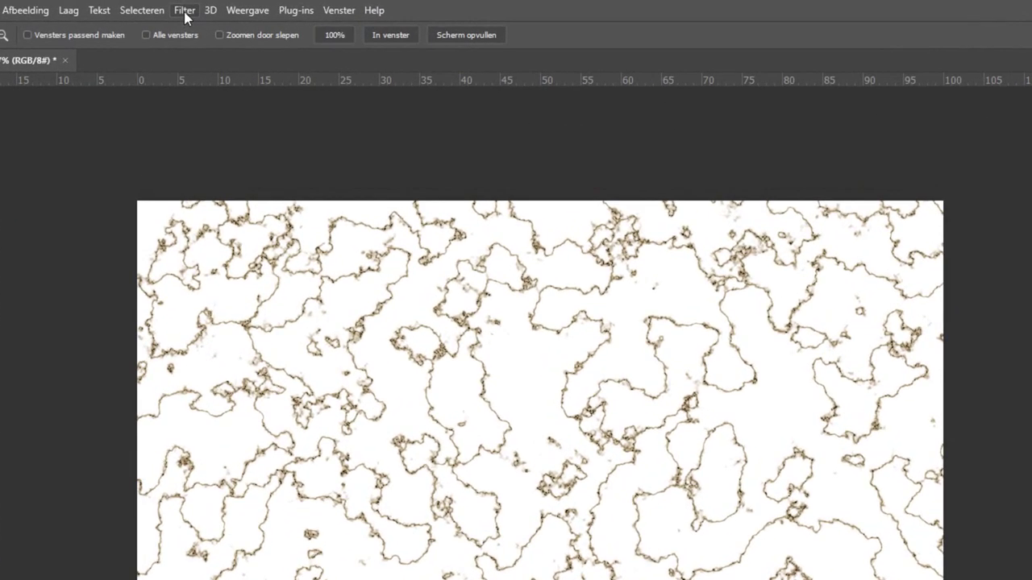
{"action": "left_click", "coordinate": [188, 12]}
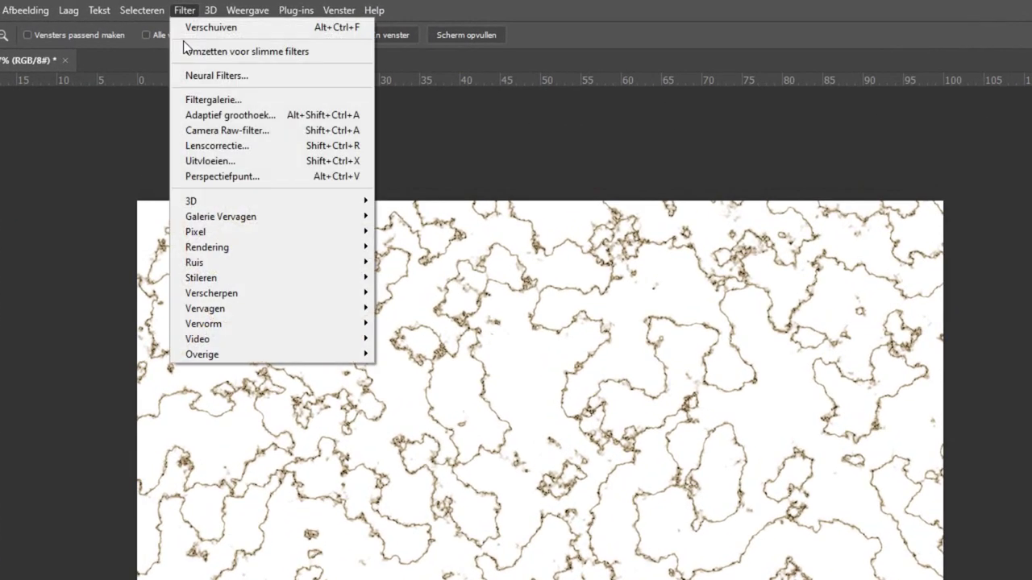
{"action": "mouse_move", "coordinate": [242, 354]}
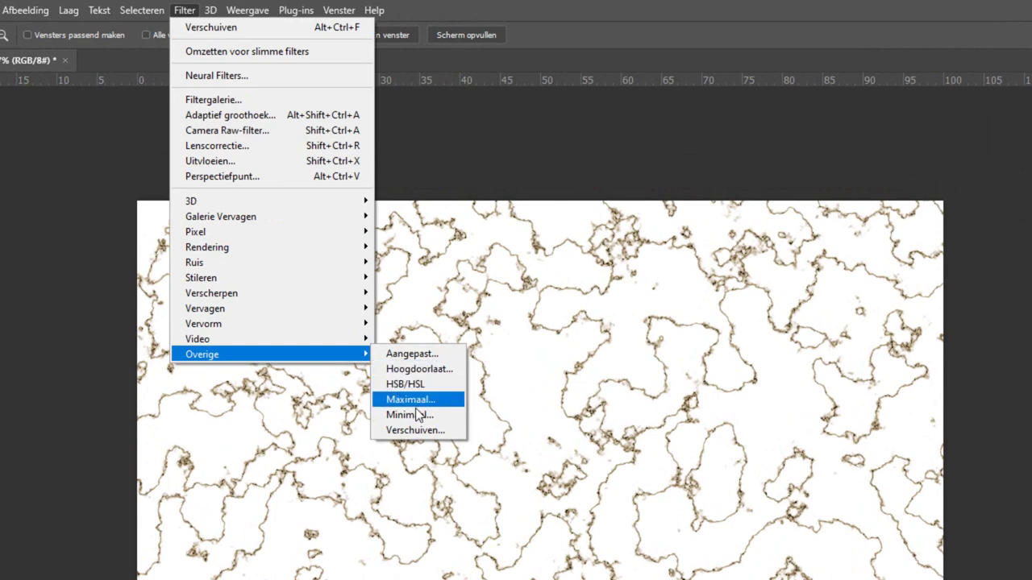
Set the Offset (Verschuiven) filter to 750 px horizontal and 500 px vertical
{"action": "left_click", "coordinate": [419, 429]}
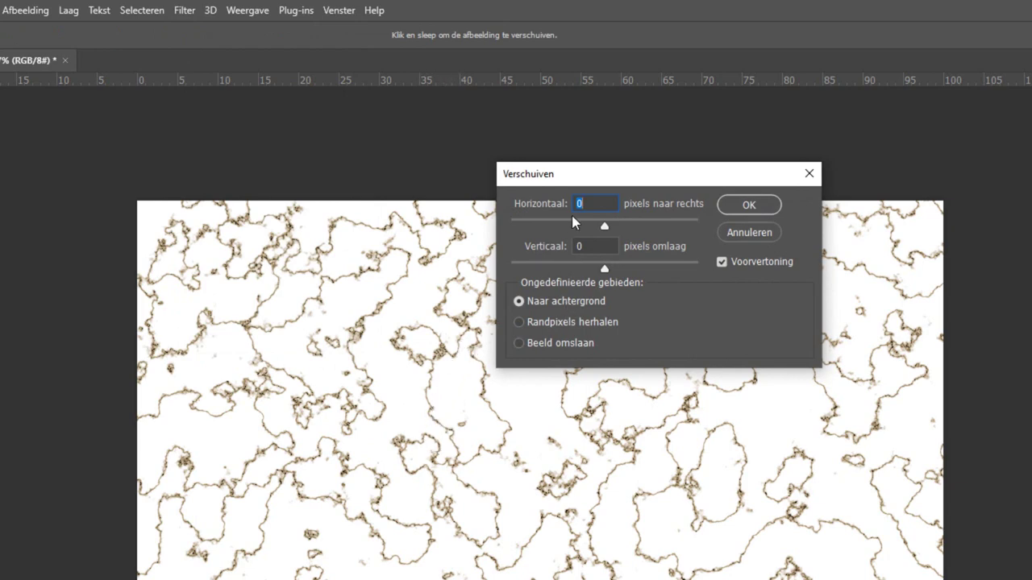
{"action": "left_click_drag", "start_coordinate": [604, 227], "coordinate": [623, 230]}
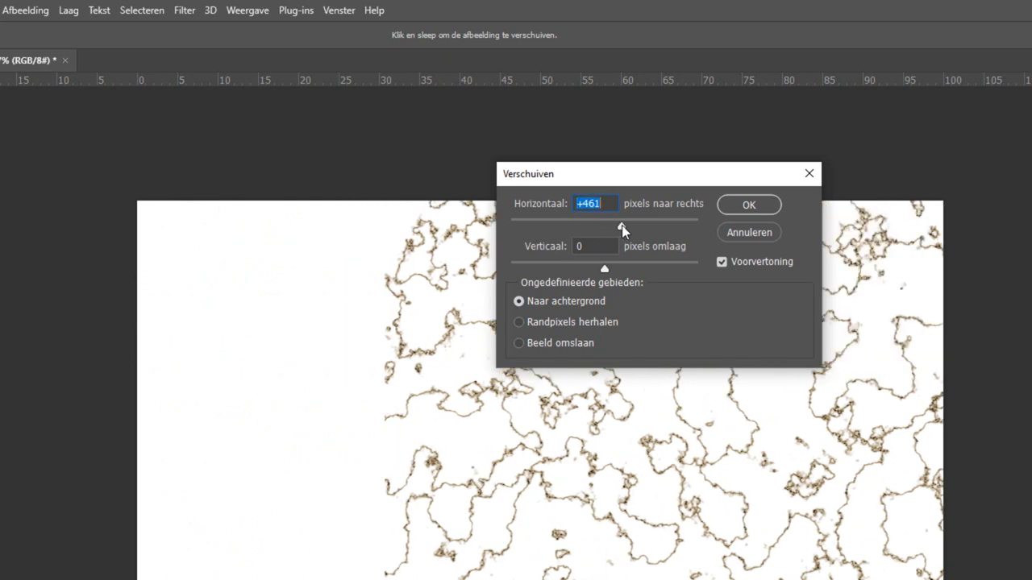
{"action": "left_click_drag", "start_coordinate": [604, 271], "coordinate": [621, 269]}
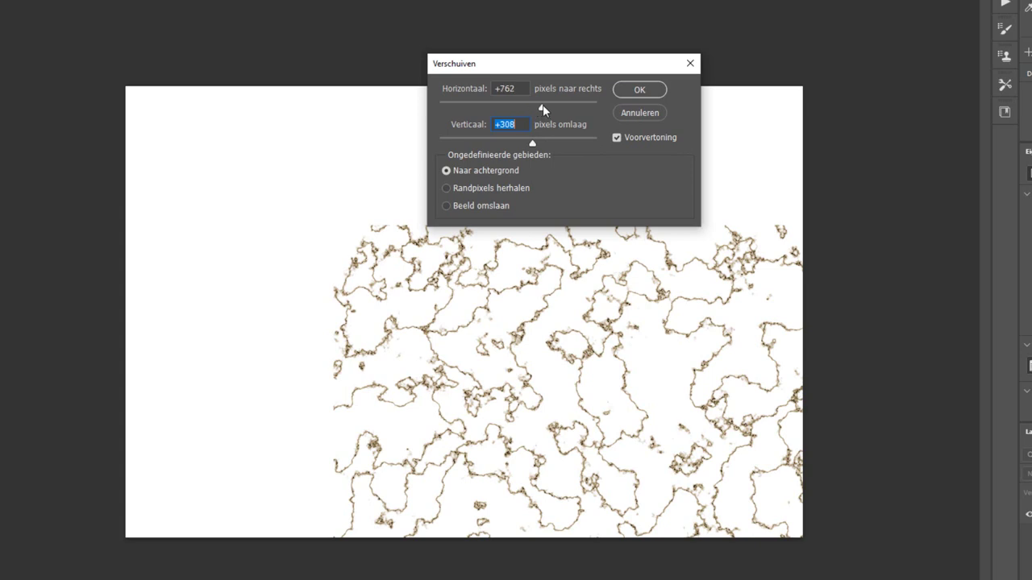
{"action": "left_click_drag", "start_coordinate": [533, 109], "coordinate": [542, 110]}
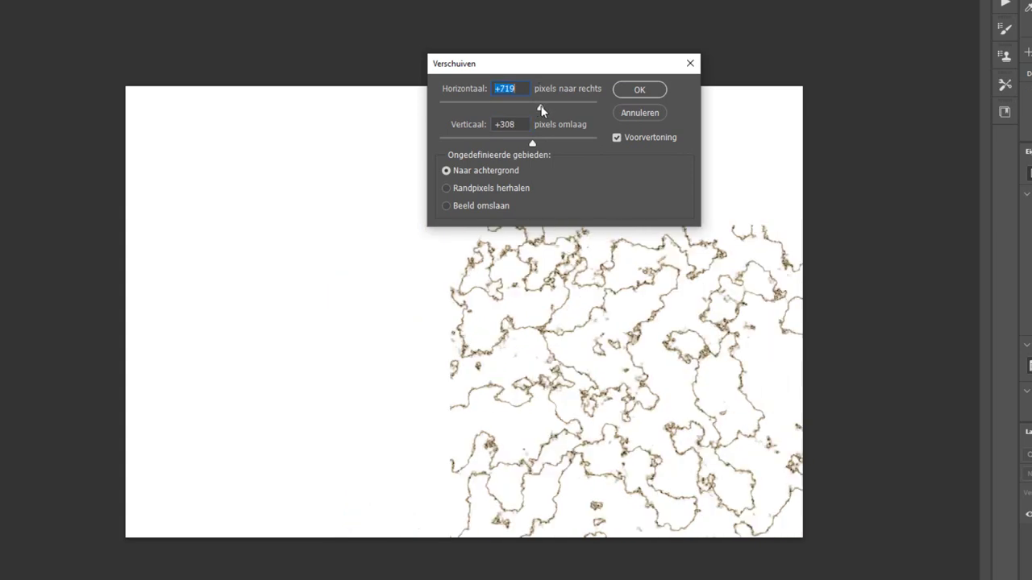
{"action": "type", "text": "750"}
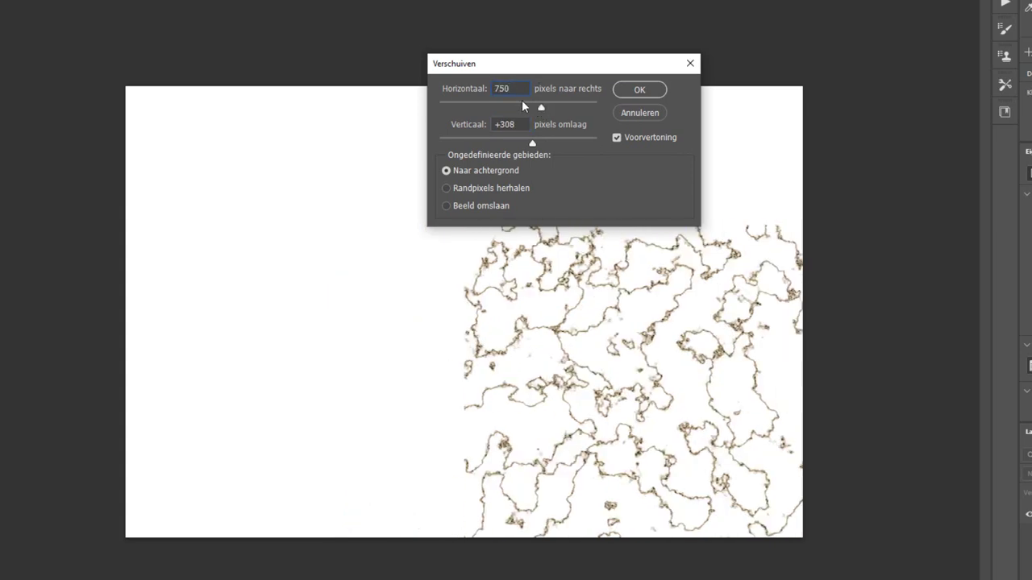
{"action": "key", "text": "Tab"}
{"action": "type", "text": "500"}
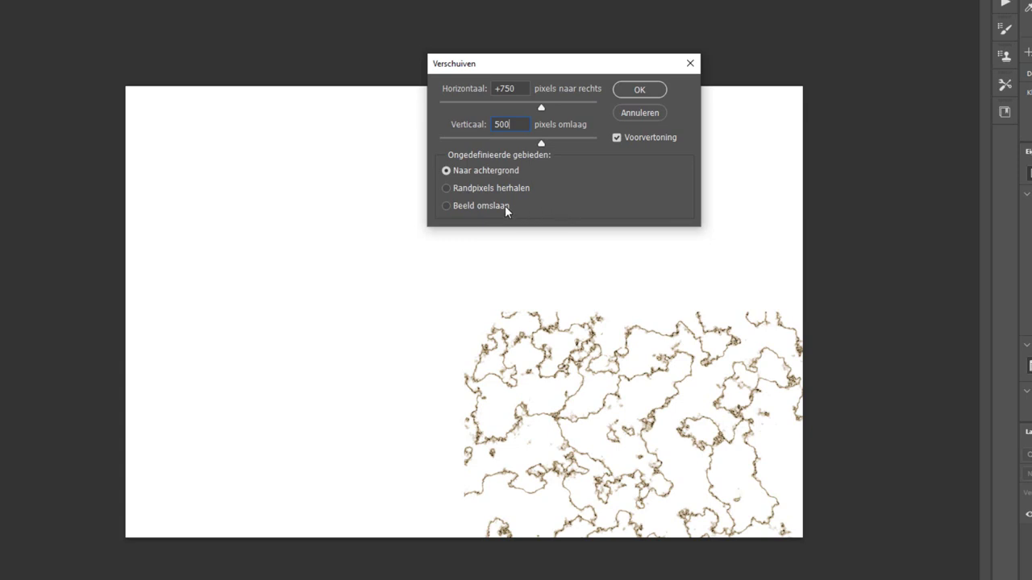
Apply the 750 × 500 px offset with Wrap Around (Beeld omslaan) selected
{"action": "left_click", "coordinate": [447, 188]}
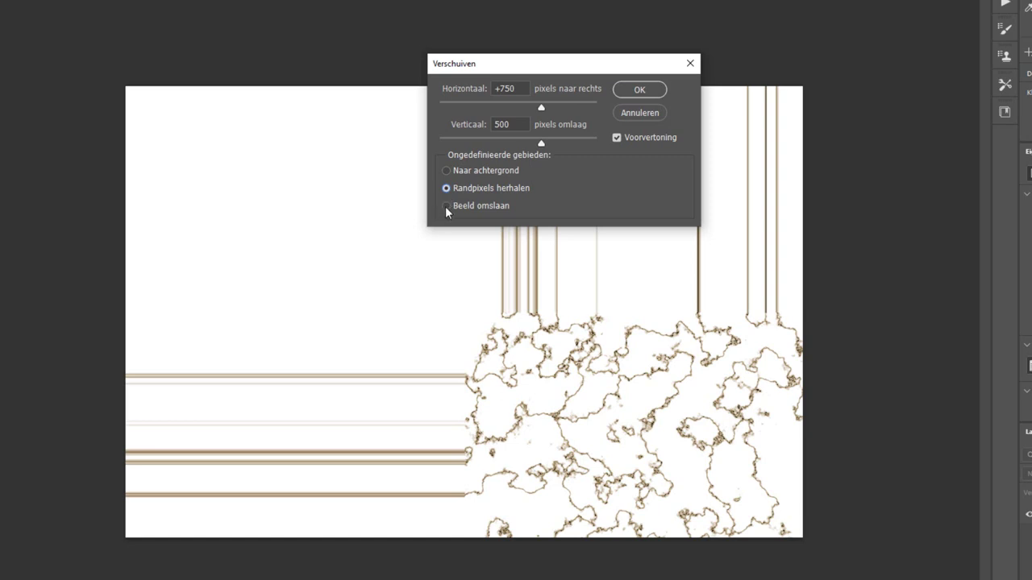
{"action": "left_click", "coordinate": [447, 207]}
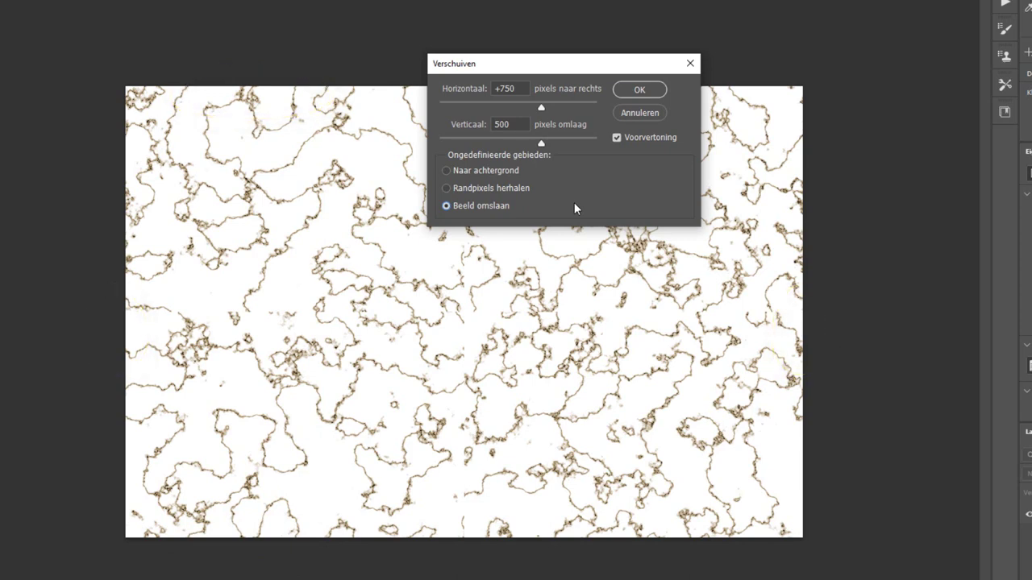
{"action": "left_click", "coordinate": [638, 90]}
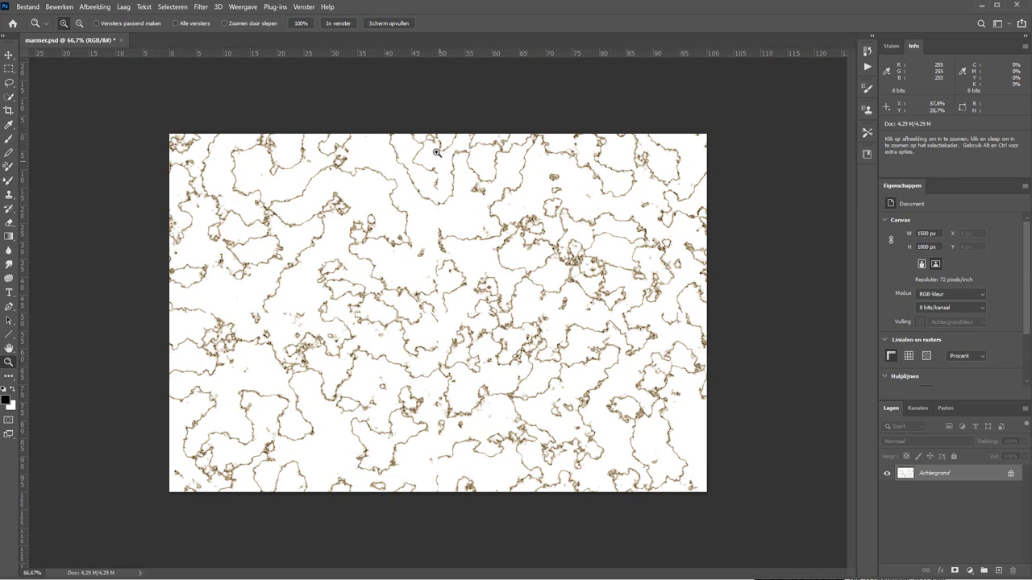
Zoom in to inspect the centre seam, then fit the whole image on screen
{"action": "left_click_drag", "start_coordinate": [406, 137], "coordinate": [470, 221]}
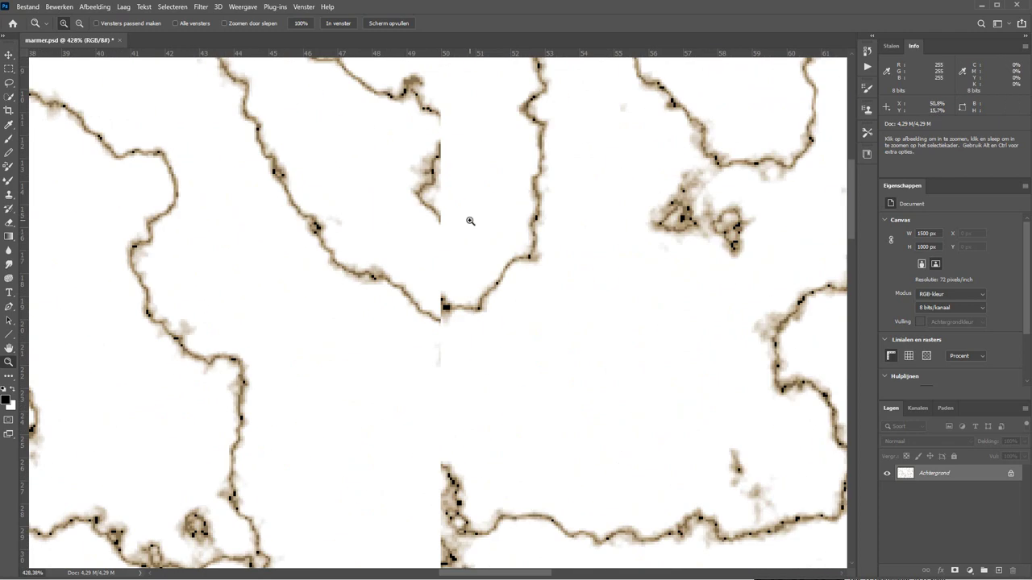
{"action": "key", "text": "ctrl+0"}
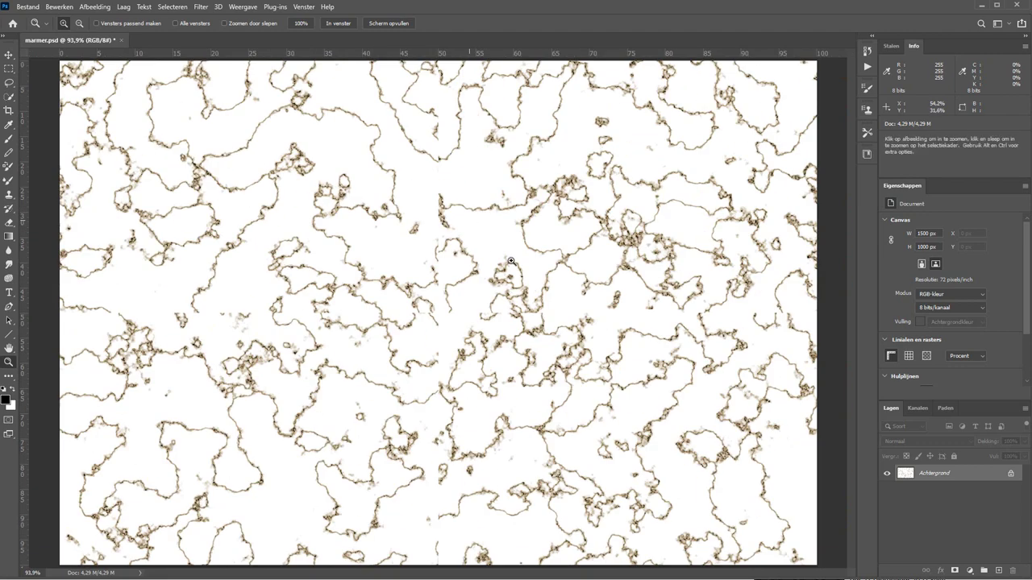
{"action": "left_click", "coordinate": [419, 229], "text": "alt"}
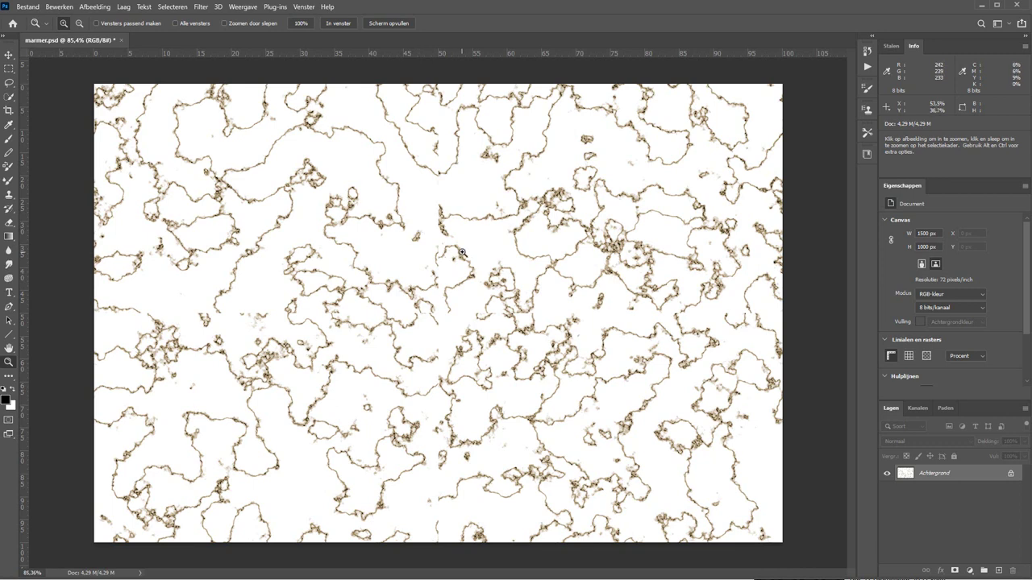
Switch to the Rectangular Marquee tool
{"action": "left_click", "coordinate": [8, 70]}
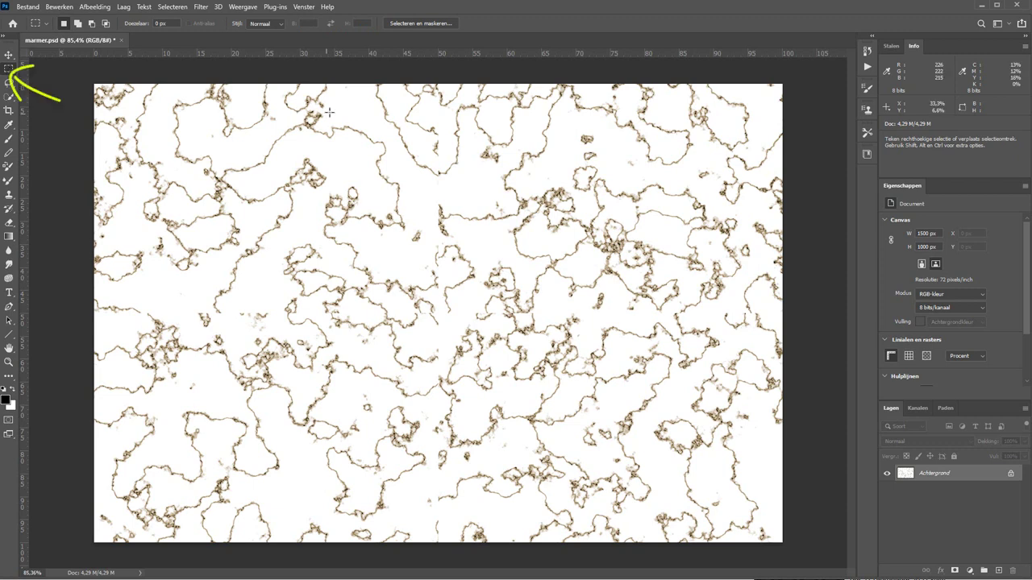
Select a cross of vertical and horizontal bands covering both centre seams
{"action": "left_click_drag", "start_coordinate": [425, 83], "coordinate": [453, 542]}
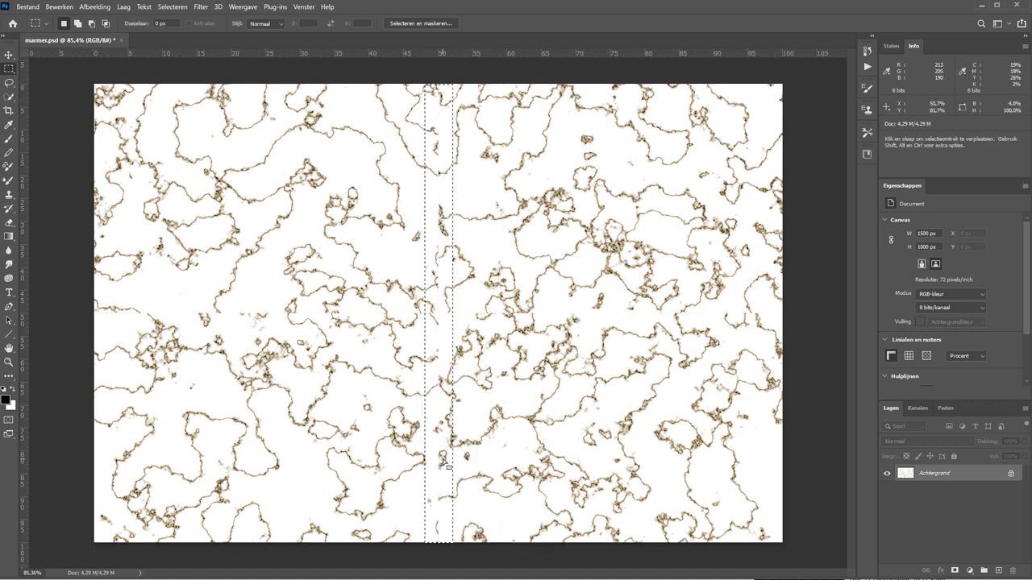
{"action": "key", "text": "shift"}
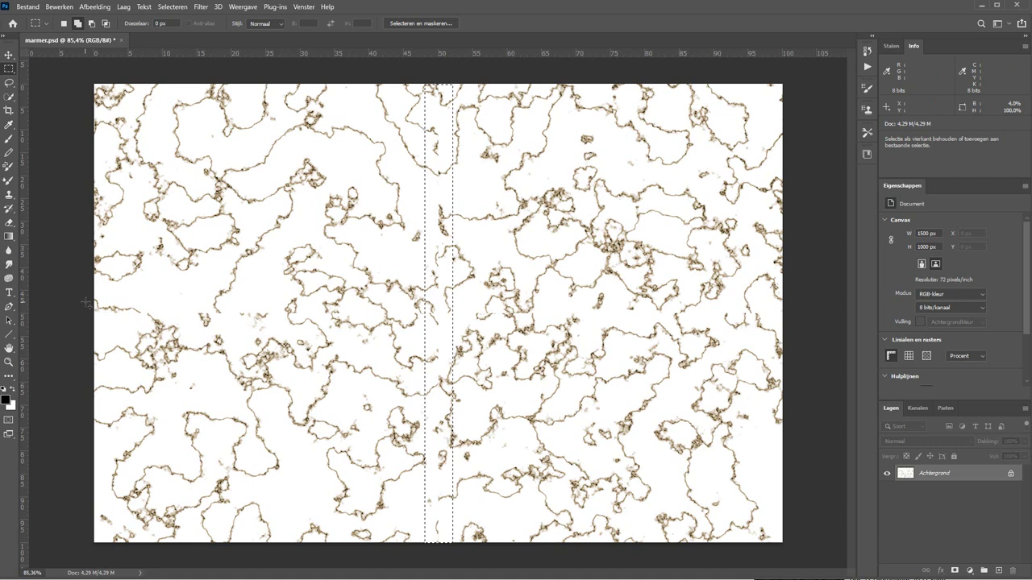
{"action": "left_click_drag", "start_coordinate": [86, 302], "coordinate": [801, 325]}
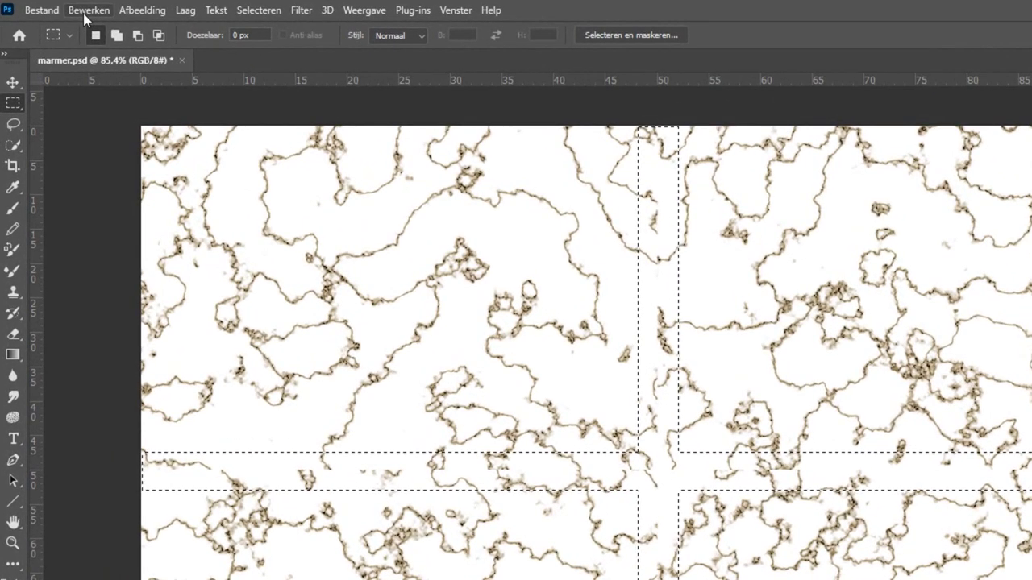
Content-aware fill the seam bands, output to new layer 'Achtergrond kopiëren'
{"action": "left_click", "coordinate": [57, 8]}
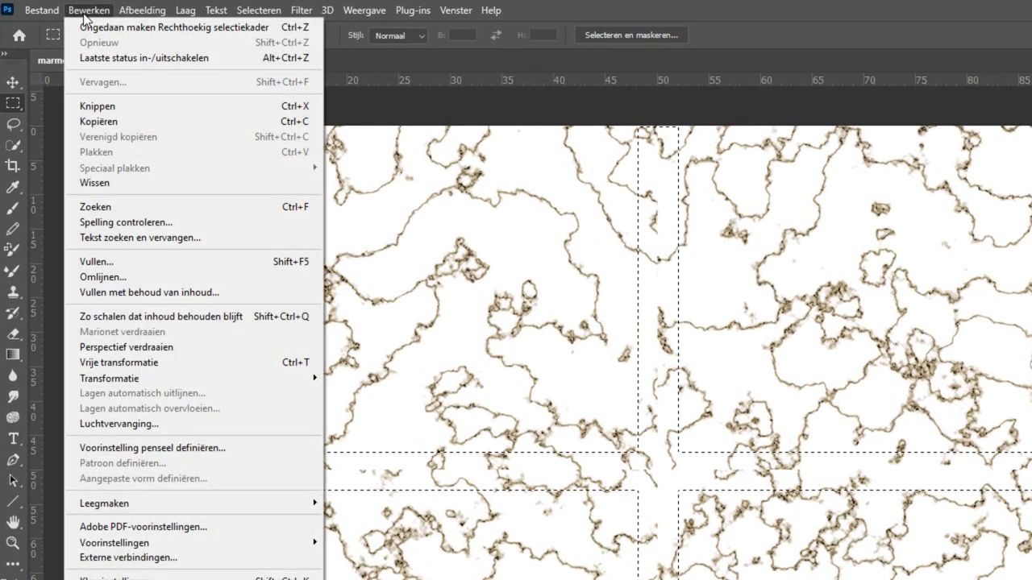
{"action": "left_click", "coordinate": [160, 294]}
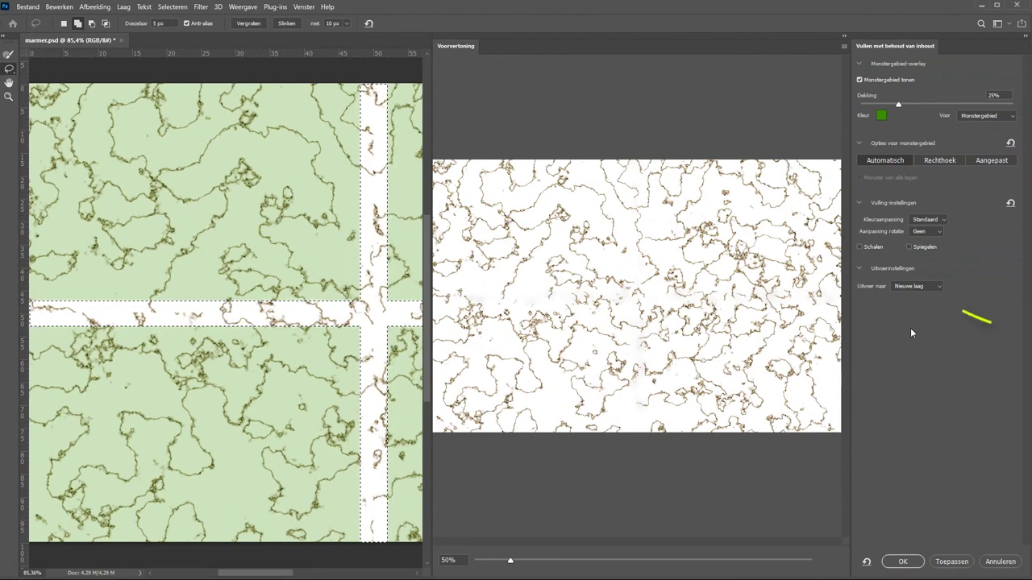
{"action": "left_click", "coordinate": [904, 561]}
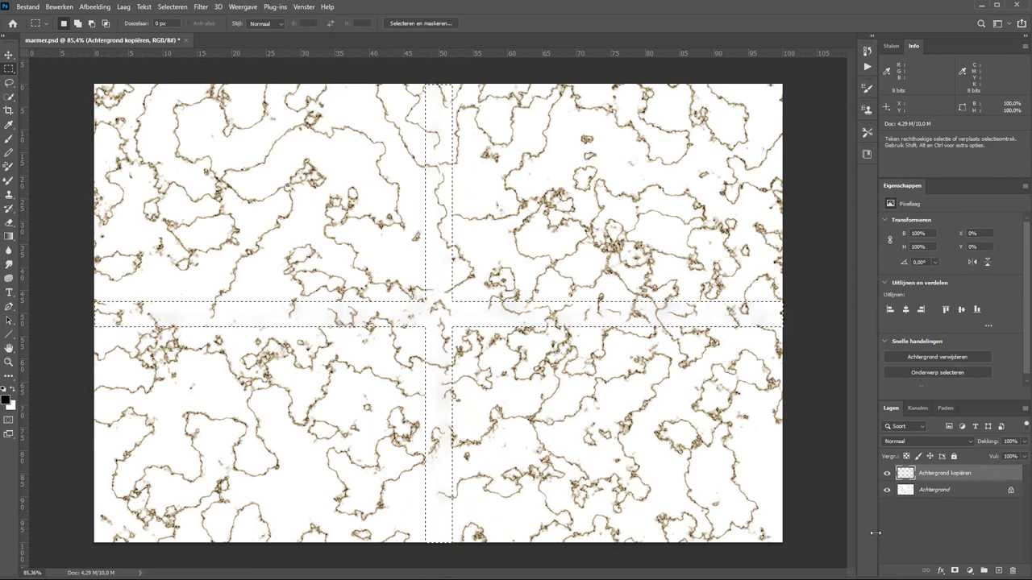
Deselect and zoom in on the filled seam to check for grey blotches
{"action": "key", "text": "ctrl"}
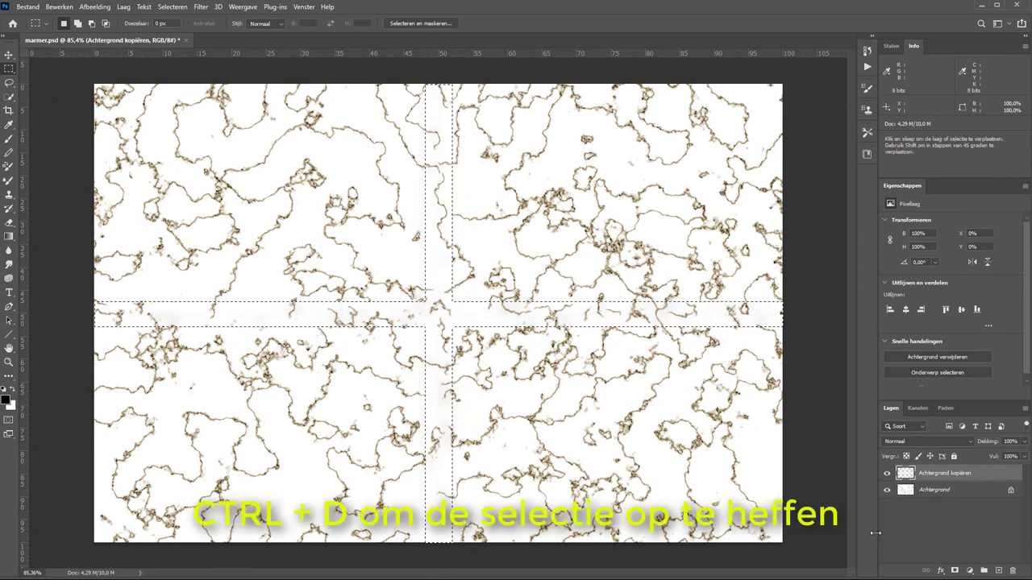
{"action": "key", "text": "ctrl+d"}
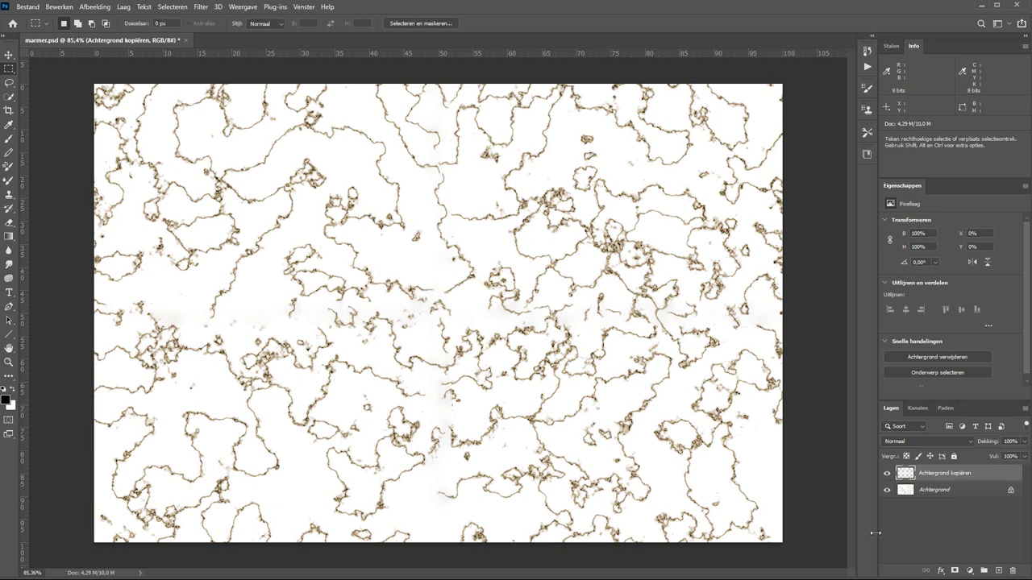
{"action": "key", "text": "z"}
{"action": "left_click_drag", "start_coordinate": [178, 282], "coordinate": [333, 352]}
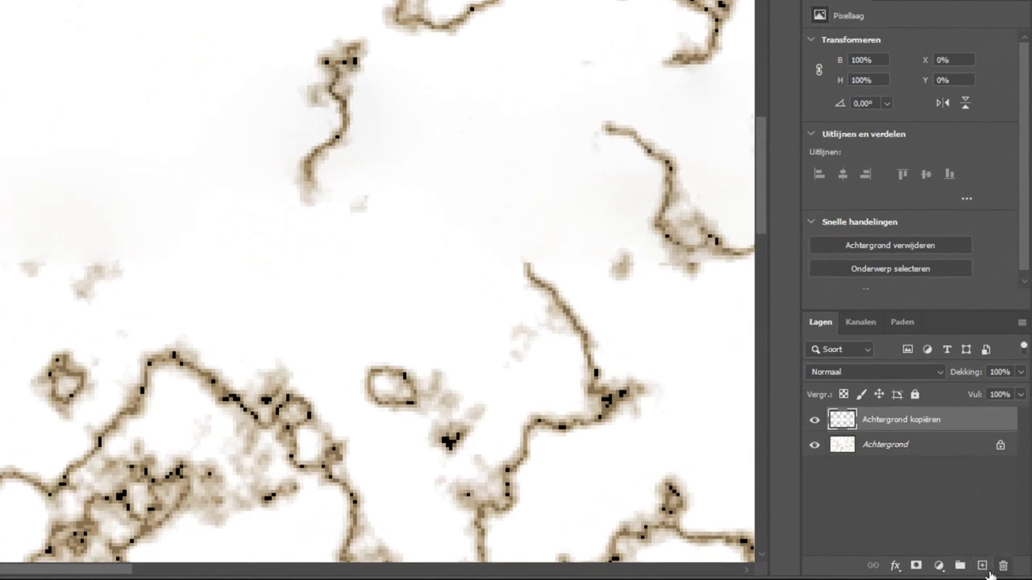
Add a new layer and clone clean white marble over grey blotches near the seam
{"action": "left_click", "coordinate": [981, 567]}
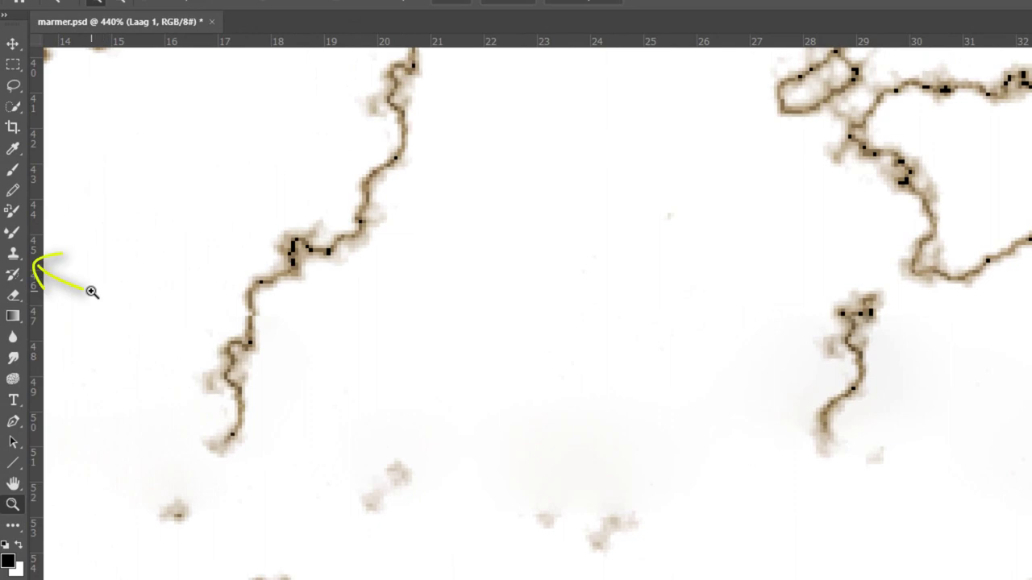
{"action": "key", "text": "s"}
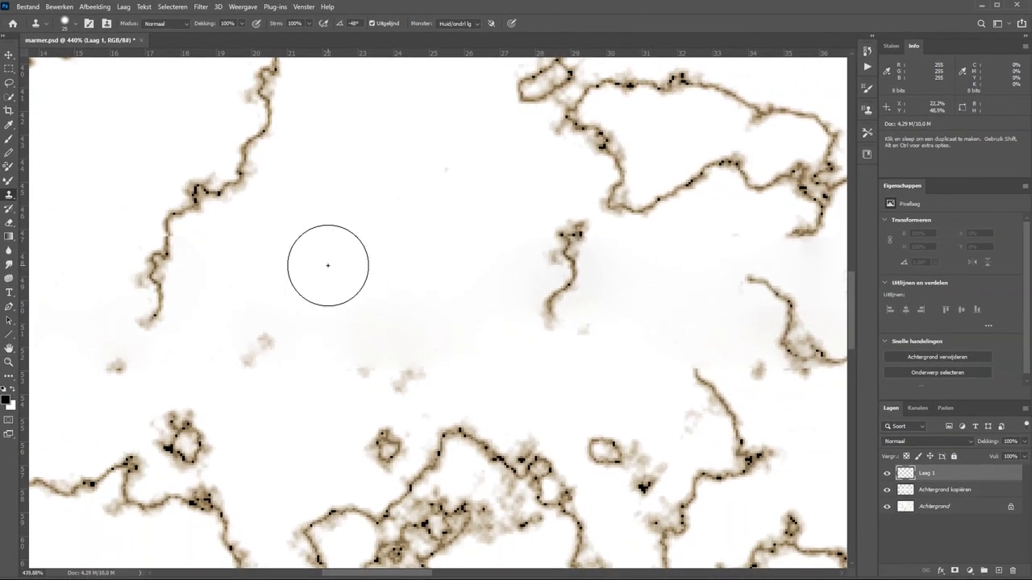
{"action": "left_click", "coordinate": [345, 223], "text": "alt"}
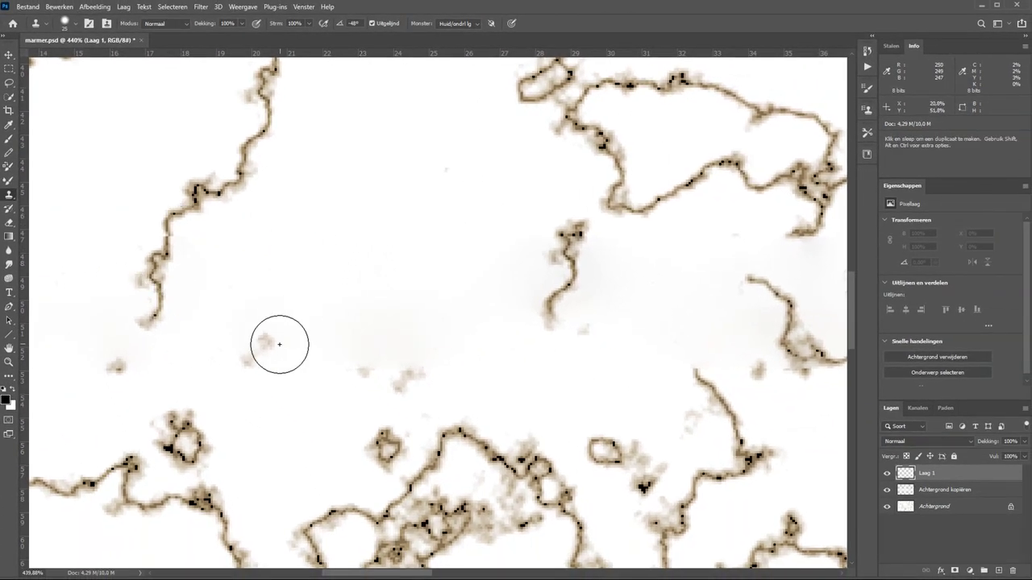
{"action": "mouse_move", "coordinate": [279, 344]}
{"action": "left_mouse_down"}
{"action": "mouse_move", "coordinate": [396, 364]}
{"action": "mouse_move", "coordinate": [366, 371]}
{"action": "mouse_move", "coordinate": [376, 312]}
{"action": "left_mouse_up"}
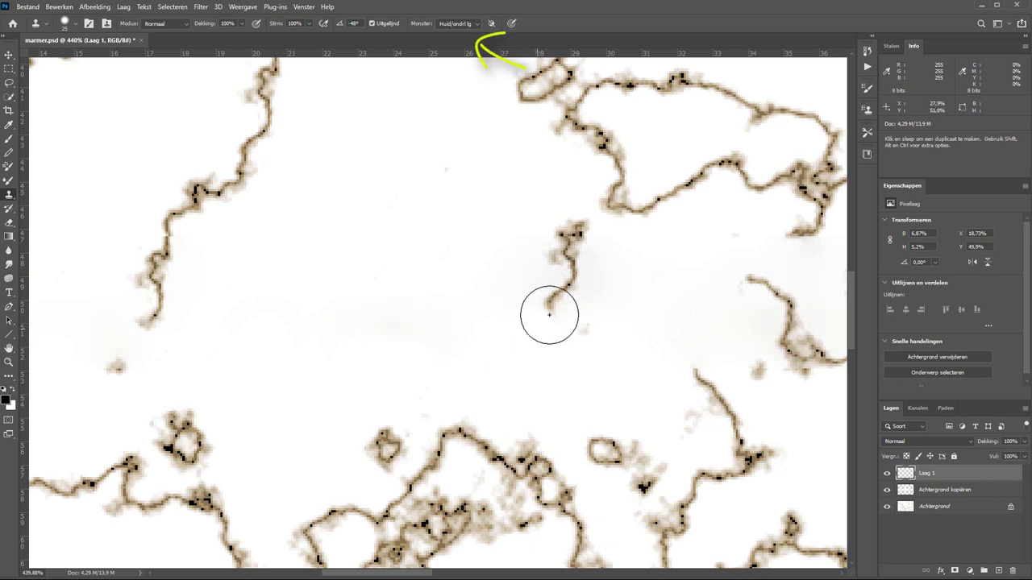
{"action": "scroll", "coordinate": [627, 307], "scroll_direction": "down", "scroll_amount": 2}
{"action": "scroll", "coordinate": [627, 308], "scroll_direction": "down", "scroll_amount": 3}
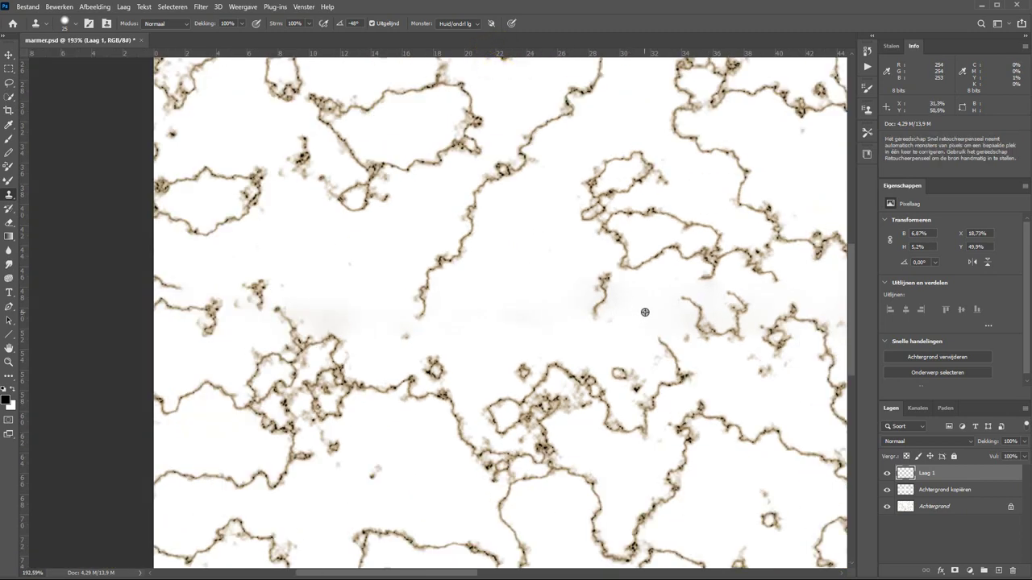
{"action": "mouse_move", "coordinate": [653, 322]}
{"action": "left_mouse_down"}
{"action": "mouse_move", "coordinate": [325, 257]}
{"action": "mouse_move", "coordinate": [261, 263]}
{"action": "left_mouse_up"}
Heal away stray vein fragments along the seam using a smaller brush
{"action": "left_click", "coordinate": [577, 294], "text": "alt"}
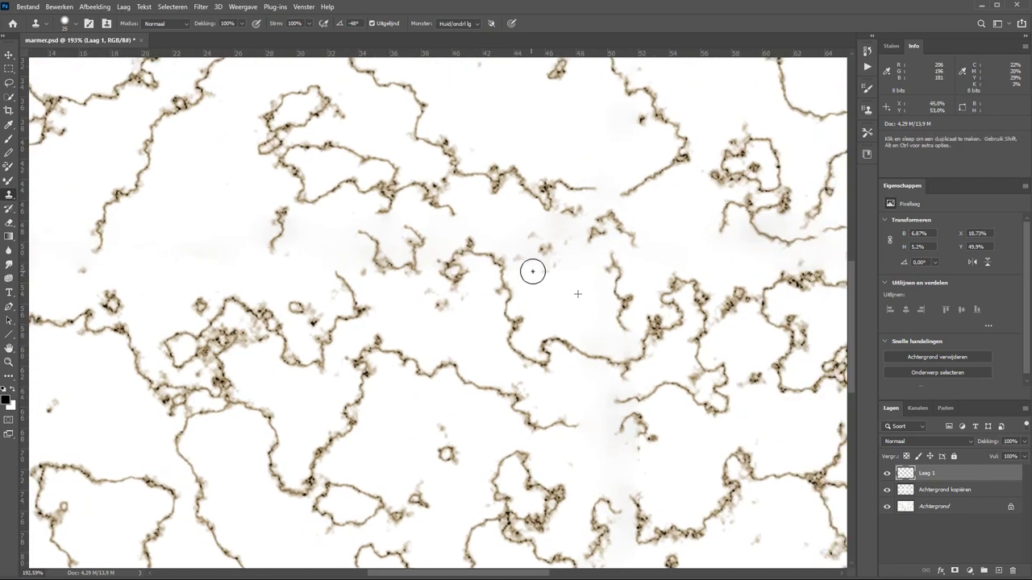
{"action": "mouse_move", "coordinate": [817, 309]}
{"action": "left_mouse_down"}
{"action": "mouse_move", "coordinate": [582, 274]}
{"action": "mouse_move", "coordinate": [433, 230]}
{"action": "mouse_move", "coordinate": [544, 249]}
{"action": "mouse_move", "coordinate": [523, 292]}
{"action": "left_mouse_up"}
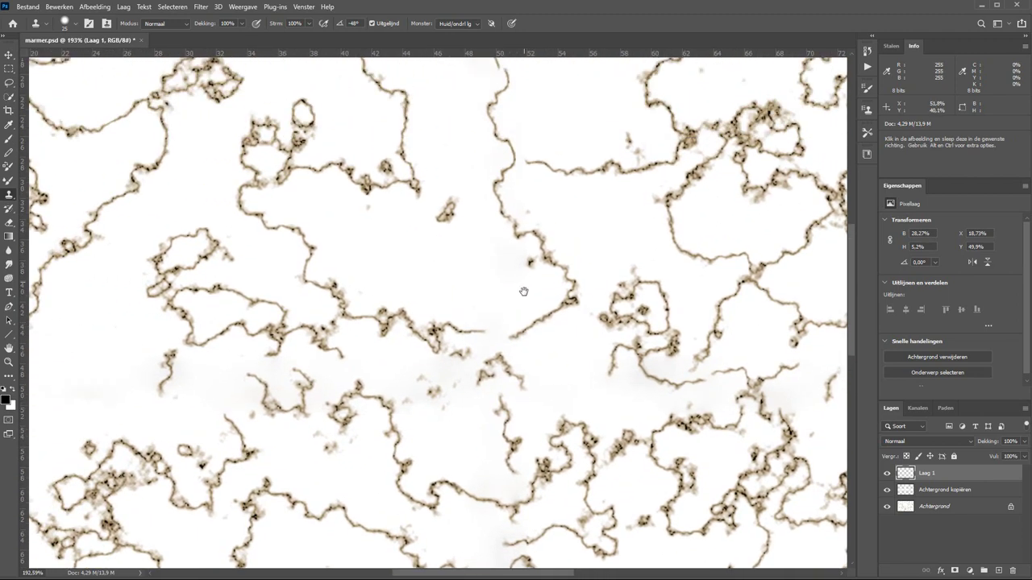
{"action": "scroll", "coordinate": [523, 292], "scroll_direction": "up", "scroll_amount": 3}
{"action": "scroll", "coordinate": [515, 274], "scroll_direction": "up", "scroll_amount": 2}
{"action": "scroll", "coordinate": [508, 258], "scroll_direction": "down", "scroll_amount": 2}
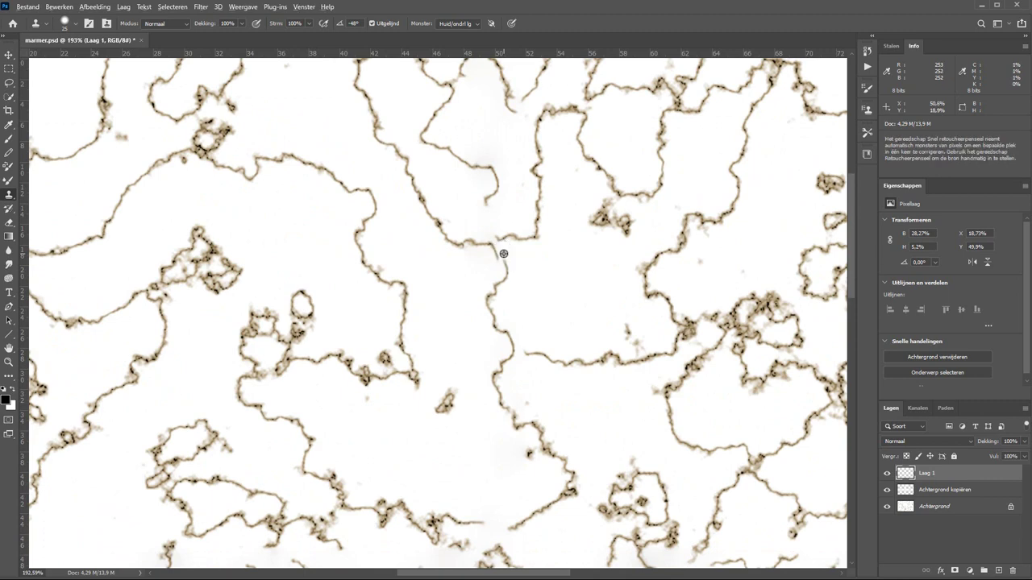
{"action": "scroll", "coordinate": [503, 253], "scroll_direction": "up", "scroll_amount": 3}
{"action": "scroll", "coordinate": [503, 253], "scroll_direction": "up", "scroll_amount": 2}
{"action": "left_click", "coordinate": [490, 285]}
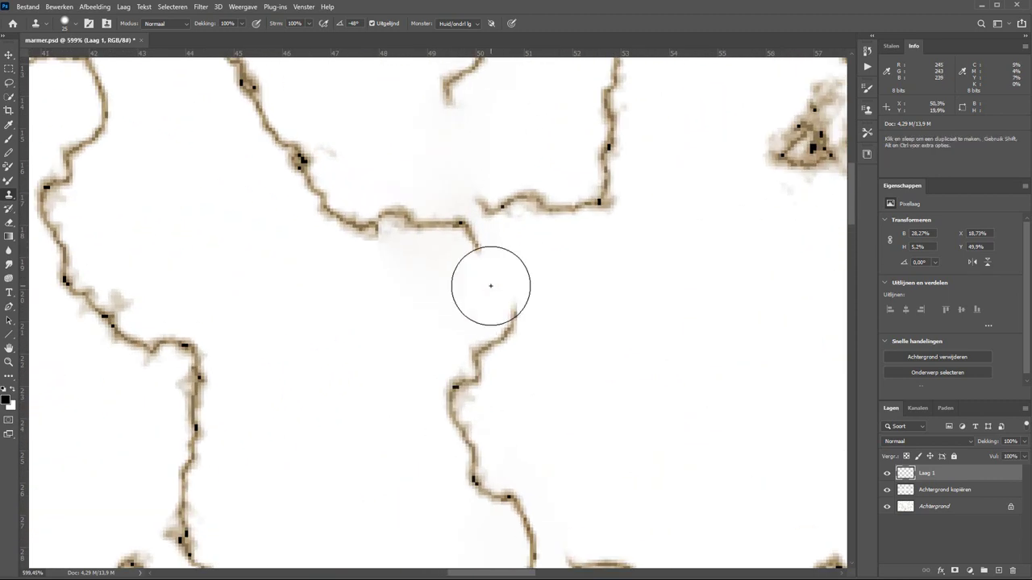
{"action": "key", "text": "ctrl+z"}
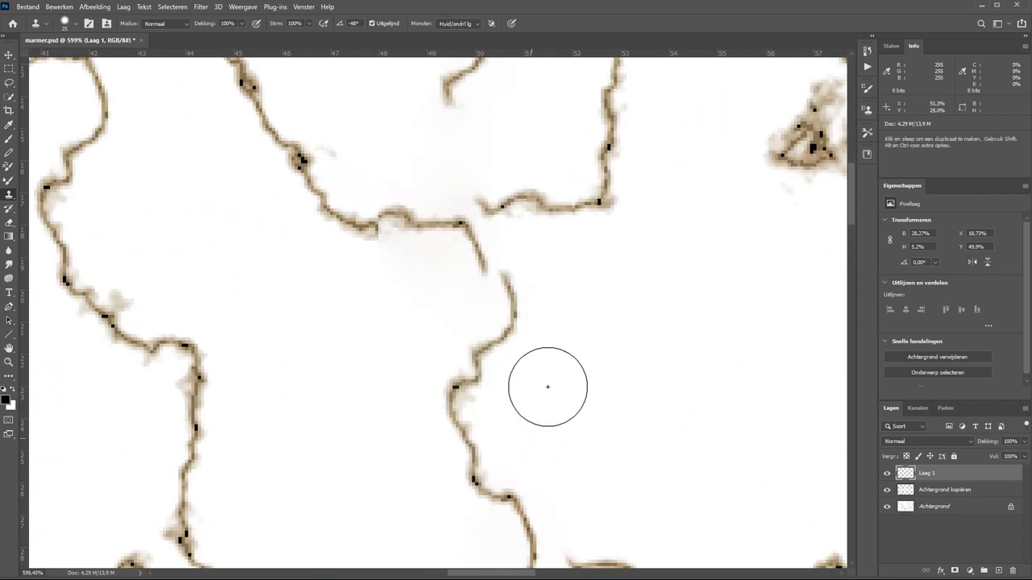
{"action": "key", "text": "bracketleft"}
{"action": "key", "text": "bracketleft"}
{"action": "key", "text": "bracketleft"}
{"action": "key", "text": "bracketleft"}
{"action": "left_click", "coordinate": [502, 500]}
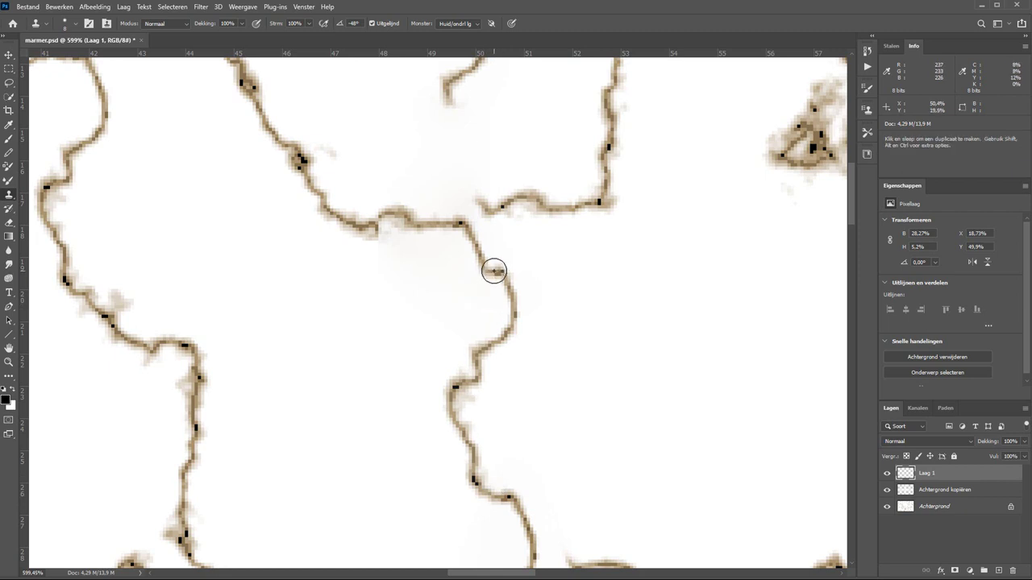
Clone vein detail from the top to bridge the broken vein junction
{"action": "left_click", "coordinate": [186, 354], "text": "alt"}
{"action": "left_click", "coordinate": [526, 196]}
{"action": "mouse_move", "coordinate": [480, 211]}
{"action": "left_mouse_down"}
{"action": "mouse_move", "coordinate": [467, 223]}
{"action": "mouse_move", "coordinate": [486, 218]}
{"action": "left_mouse_up"}
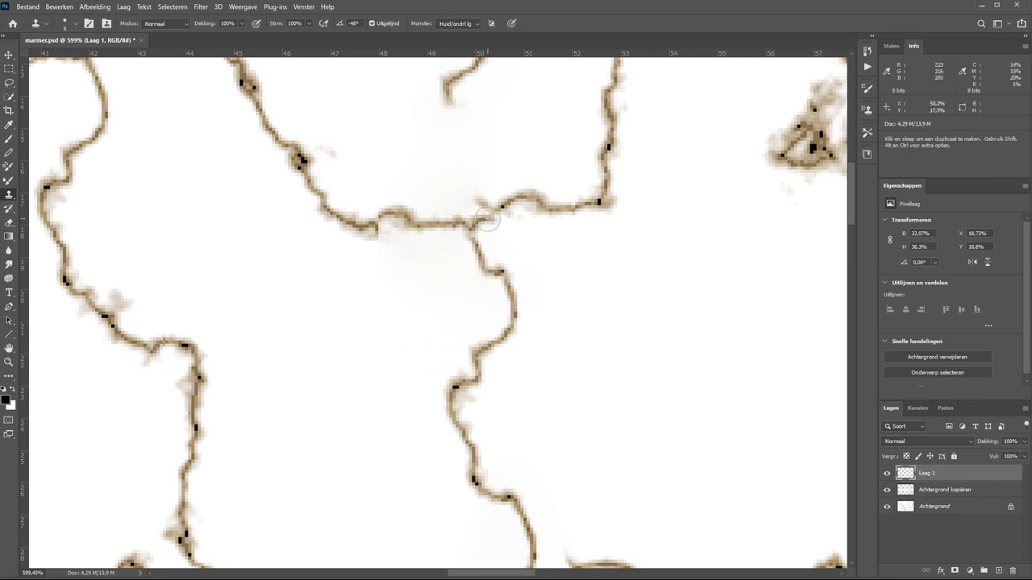
{"action": "left_click", "coordinate": [461, 73], "text": "alt"}
{"action": "left_click", "coordinate": [496, 211]}
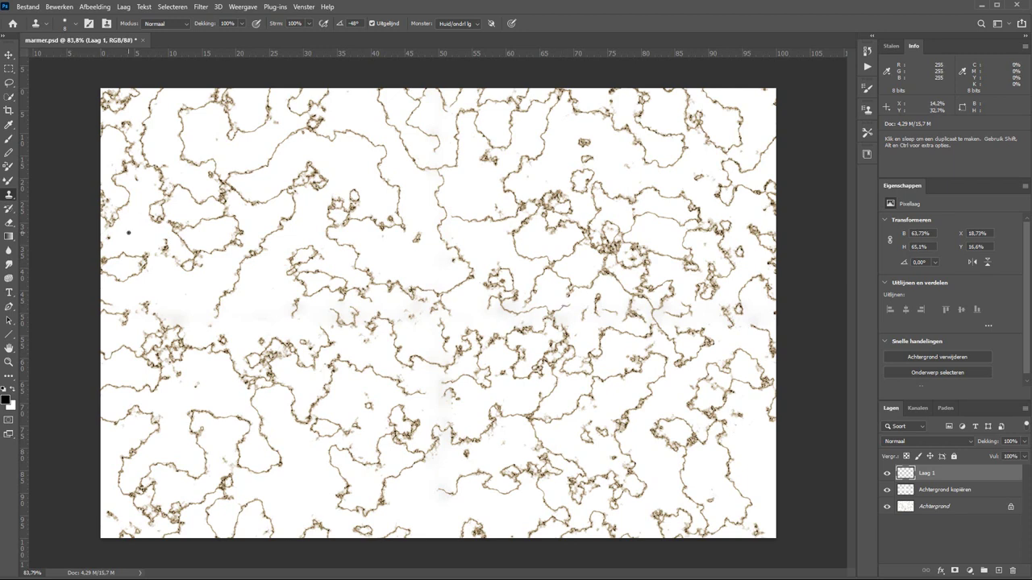
Flatten the marble, define it as pattern 'marmer', and close the document
{"action": "left_click", "coordinate": [123, 8]}
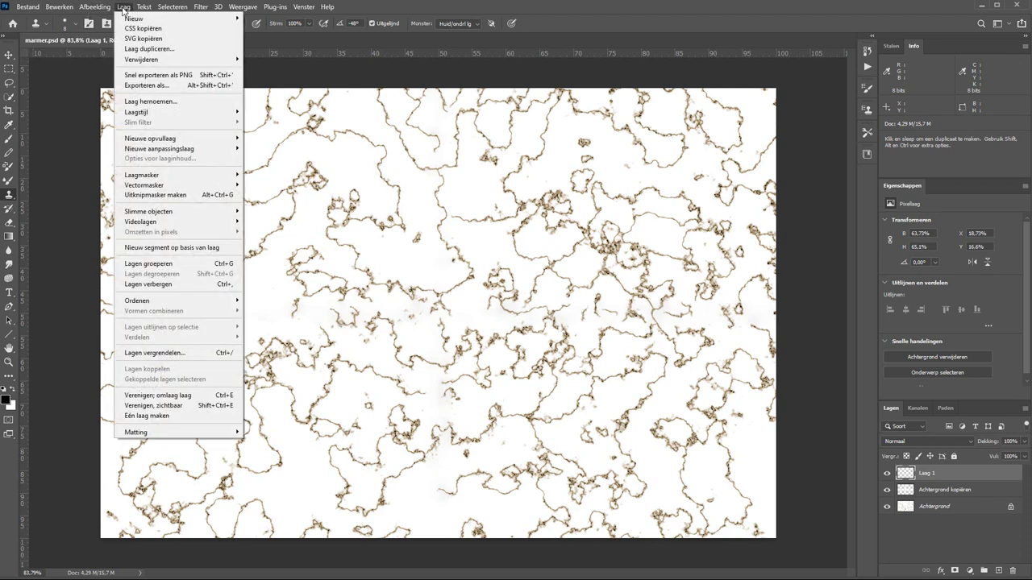
{"action": "left_click", "coordinate": [149, 416]}
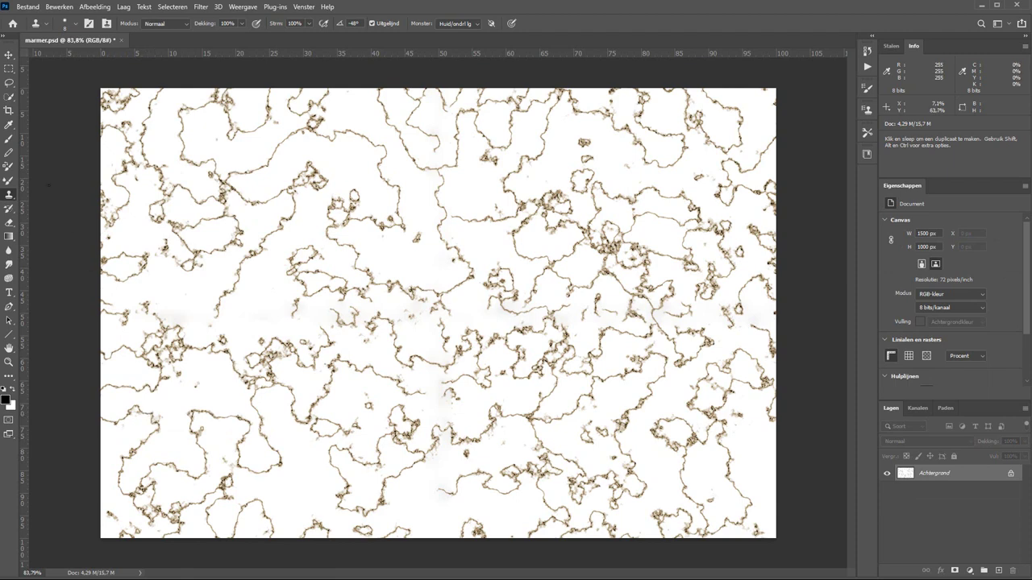
{"action": "left_click", "coordinate": [61, 8]}
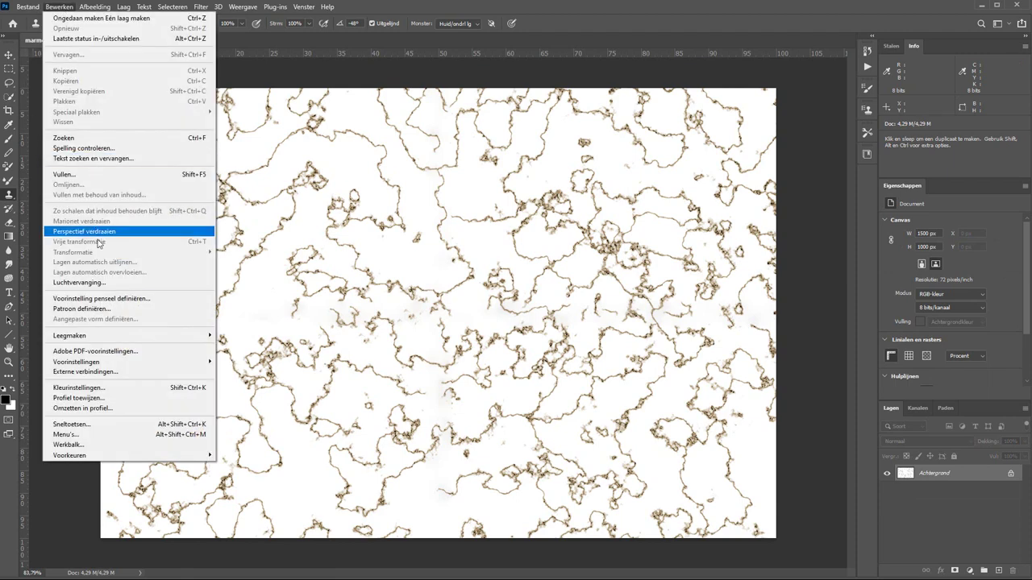
{"action": "left_click", "coordinate": [112, 309]}
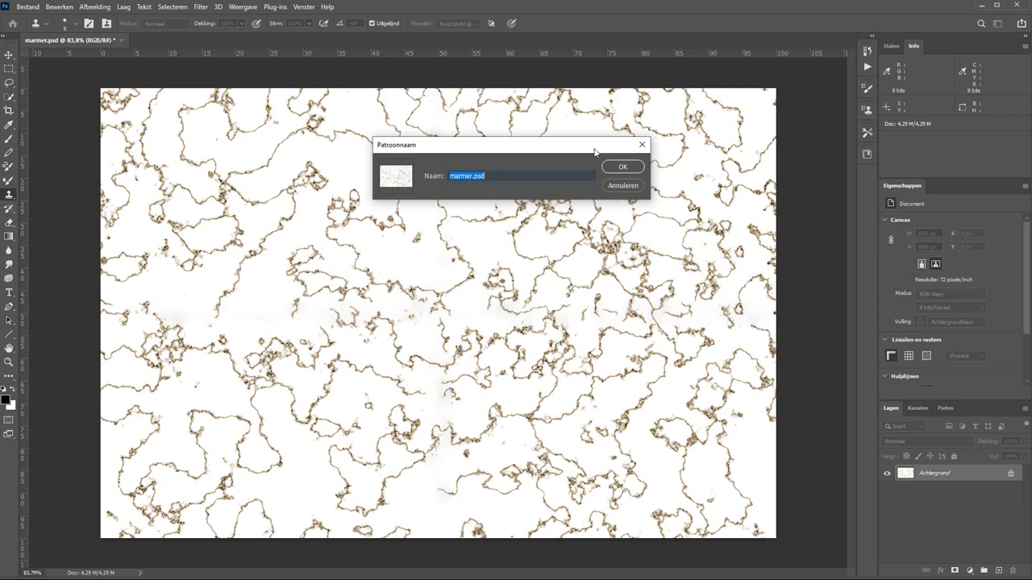
{"action": "key", "text": "Right"}
{"action": "key", "text": "BackSpace"}
{"action": "key", "text": "Return"}
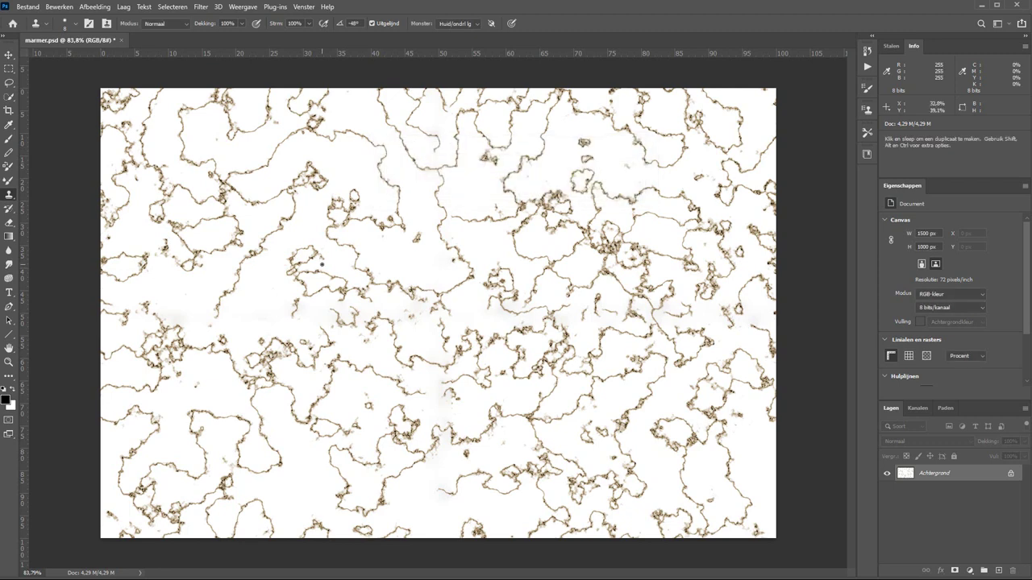
{"action": "key", "text": "ctrl+w"}
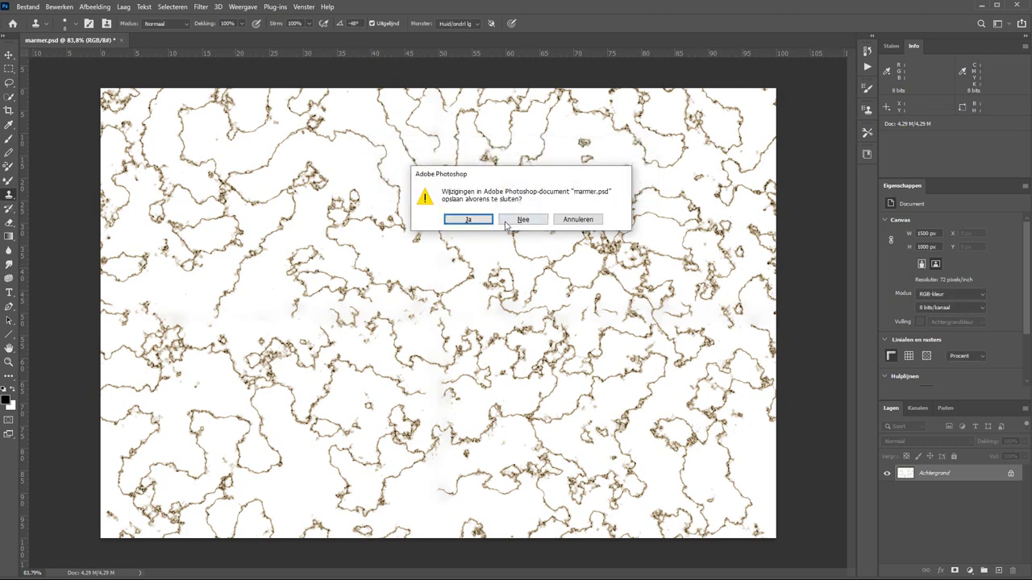
Discard changes to marmer.psd and create a new white 7000 × 6000 px canvas
{"action": "left_click", "coordinate": [506, 222]}
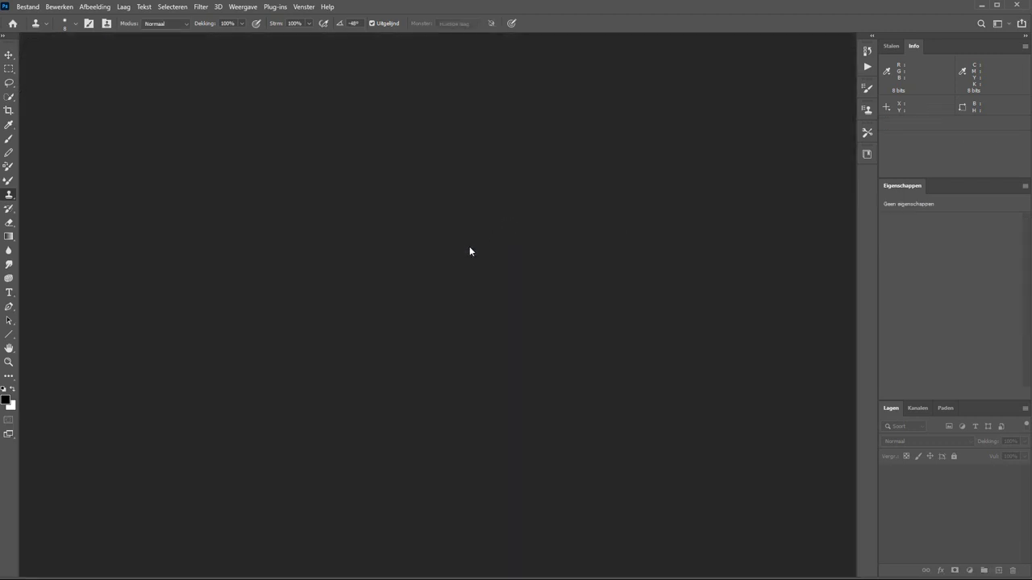
{"action": "left_click", "coordinate": [28, 8]}
{"action": "left_click", "coordinate": [31, 16]}
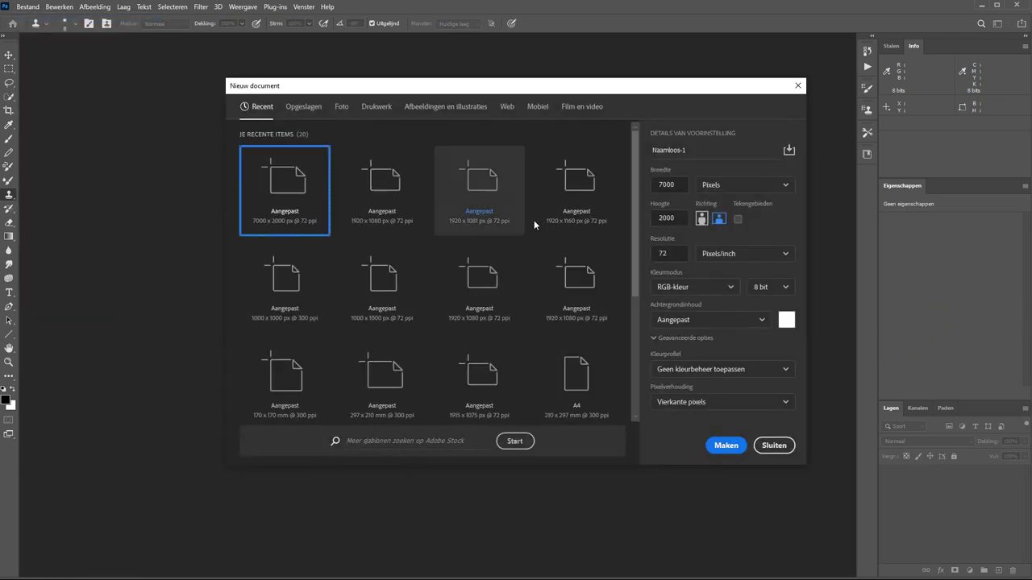
{"action": "left_click", "coordinate": [673, 217]}
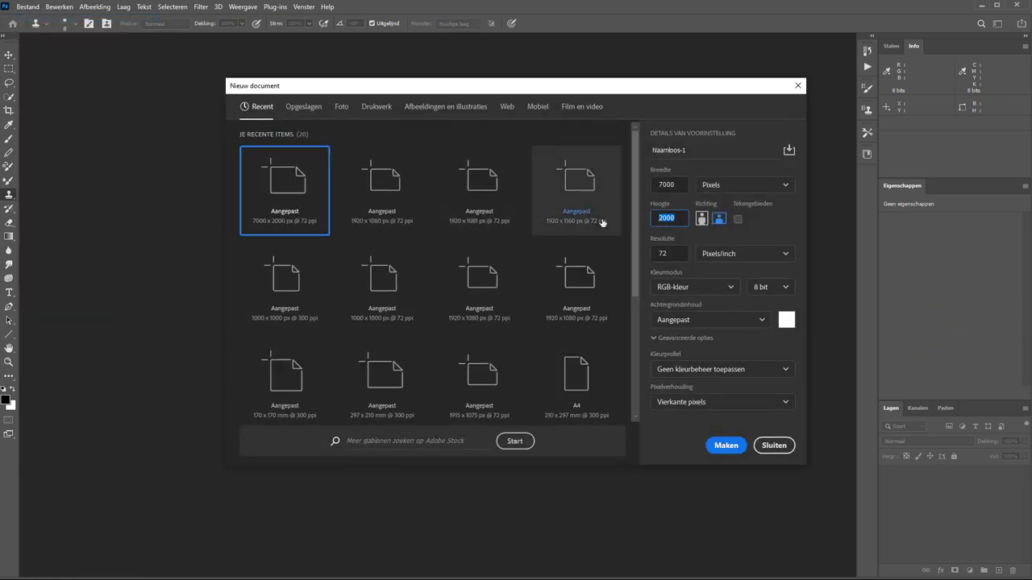
{"action": "type", "text": "6"}
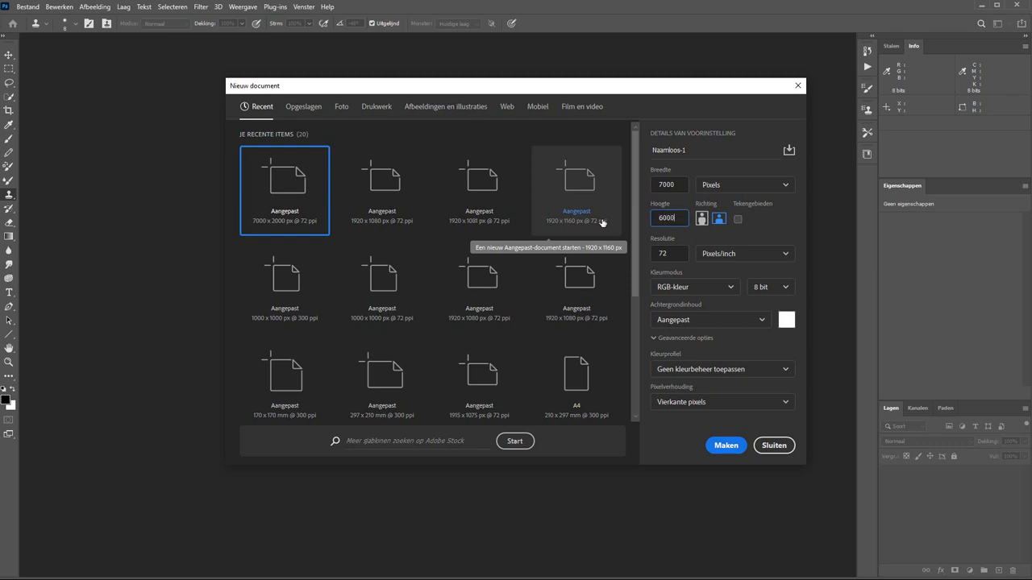
{"action": "key", "text": "Return"}
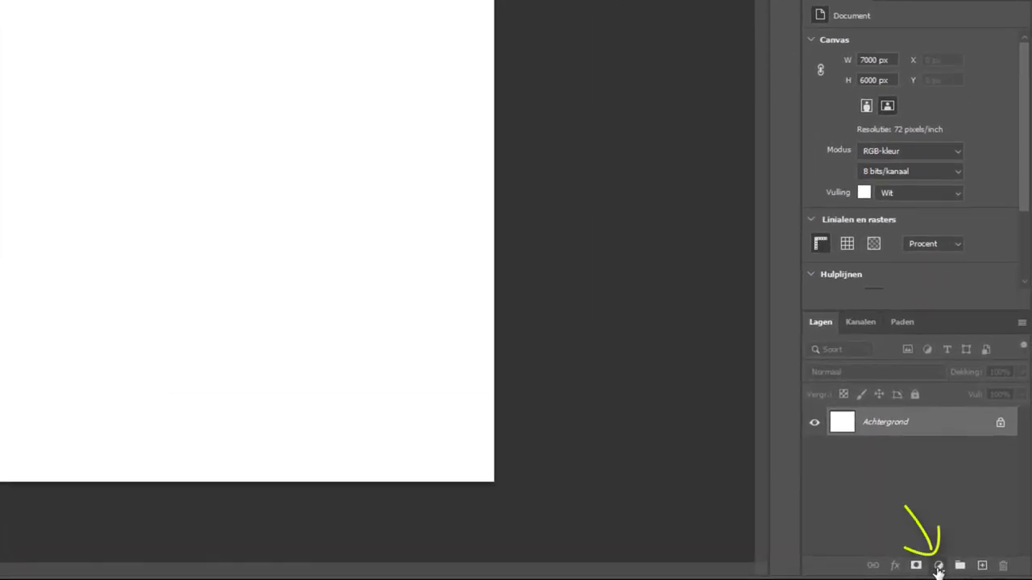
Add a Pattern fill layer using the saved marble pattern
{"action": "left_click", "coordinate": [938, 568]}
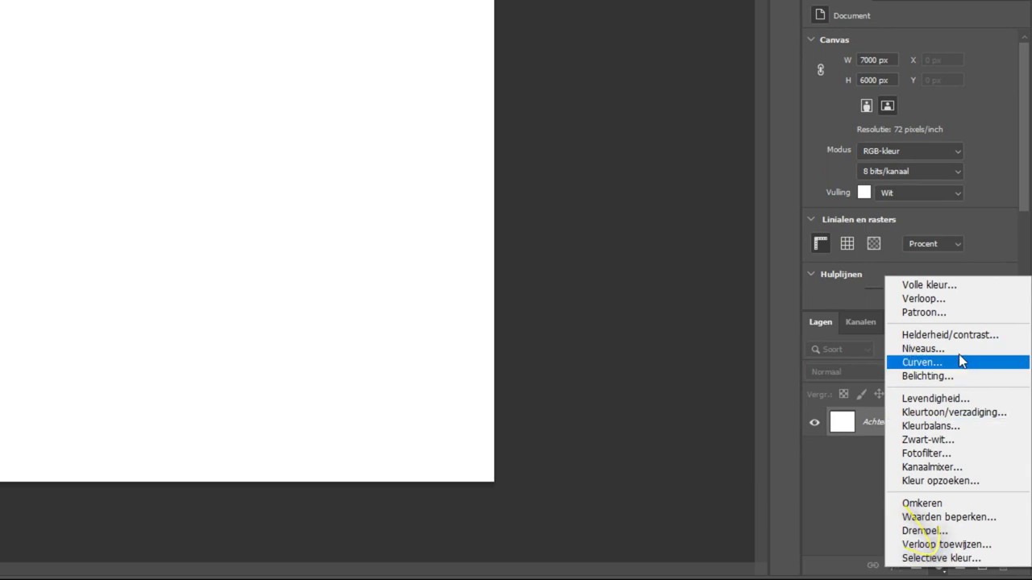
{"action": "left_click", "coordinate": [950, 314]}
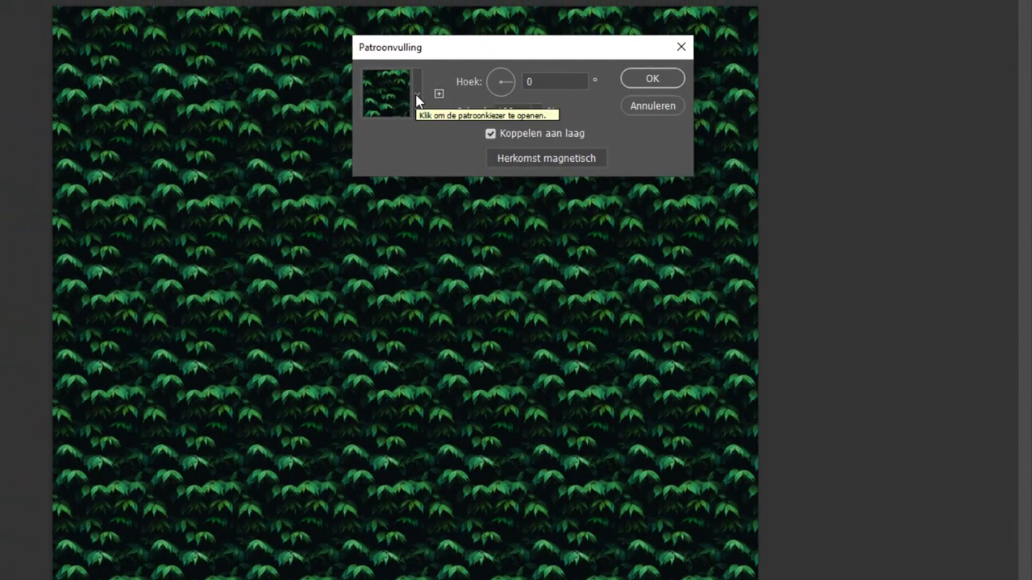
{"action": "left_click", "coordinate": [417, 95]}
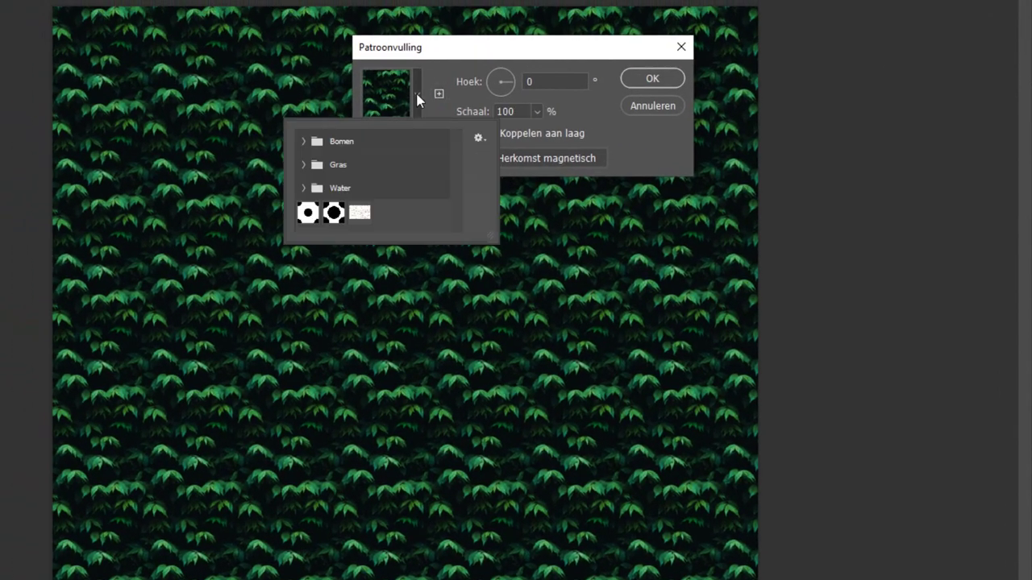
{"action": "left_click", "coordinate": [360, 220]}
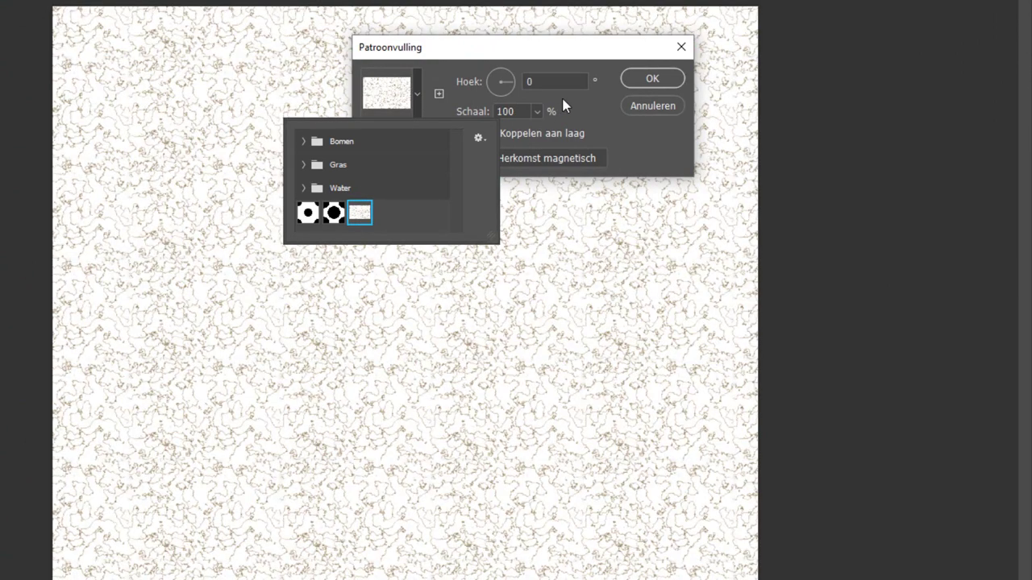
{"action": "left_click", "coordinate": [600, 112]}
Scale the marble pattern to 272% and rotate it to about 70.41°
{"action": "left_click_drag", "start_coordinate": [477, 115], "coordinate": [481, 116]}
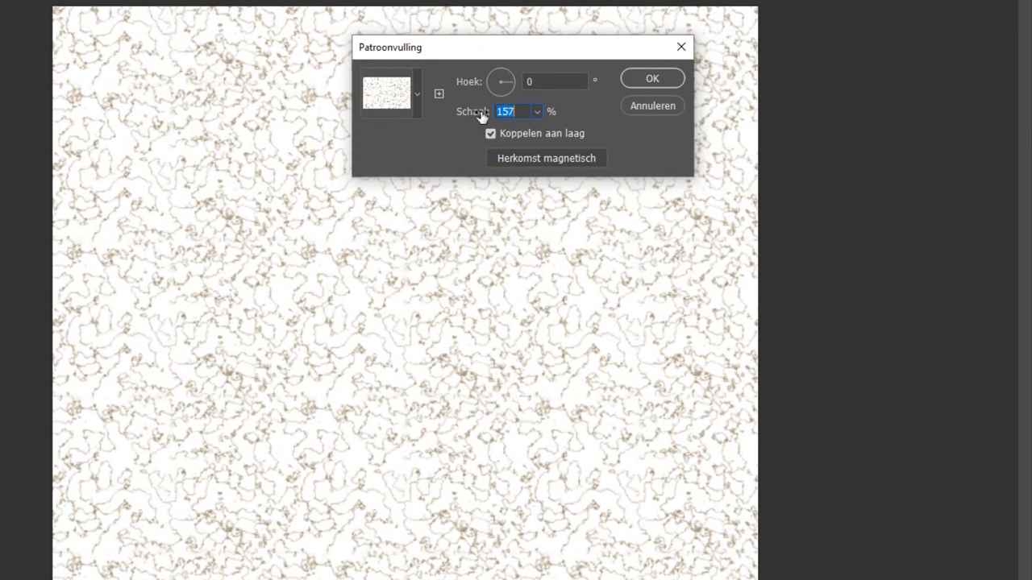
{"action": "left_click_drag", "start_coordinate": [482, 116], "coordinate": [500, 158]}
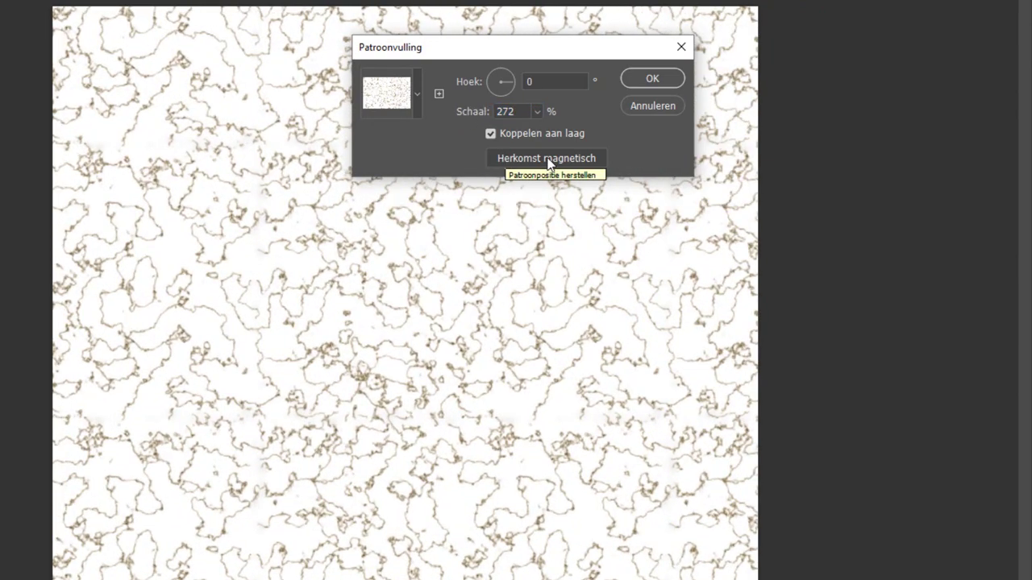
{"action": "left_click", "coordinate": [512, 77]}
{"action": "left_click_drag", "start_coordinate": [511, 81], "coordinate": [504, 76]}
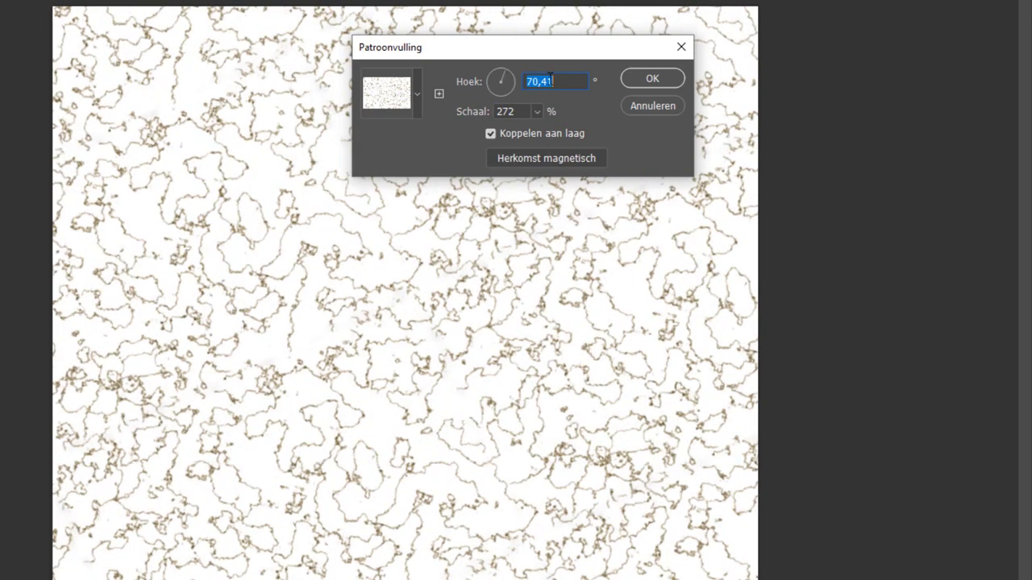
{"action": "left_click", "coordinate": [651, 79]}
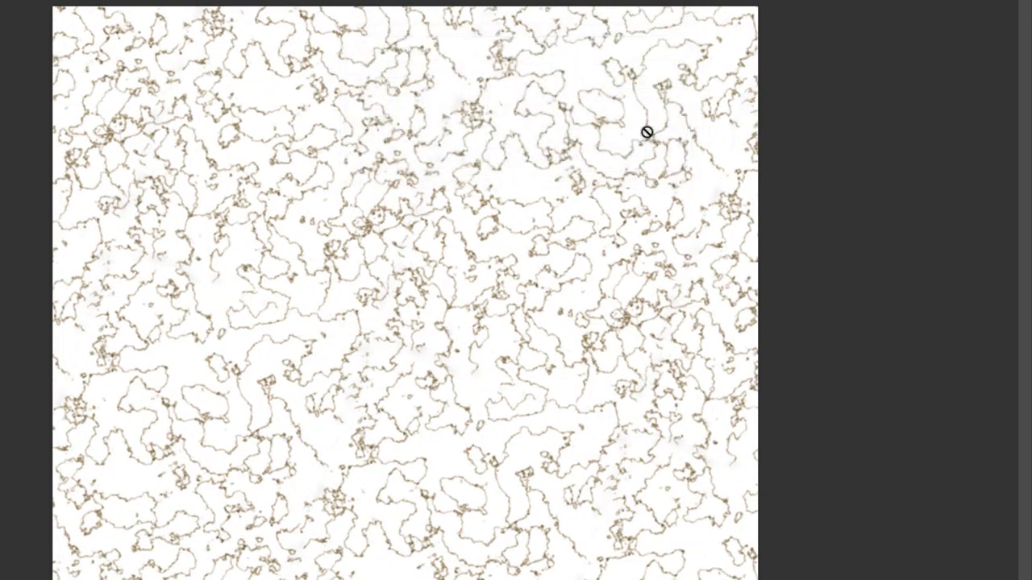